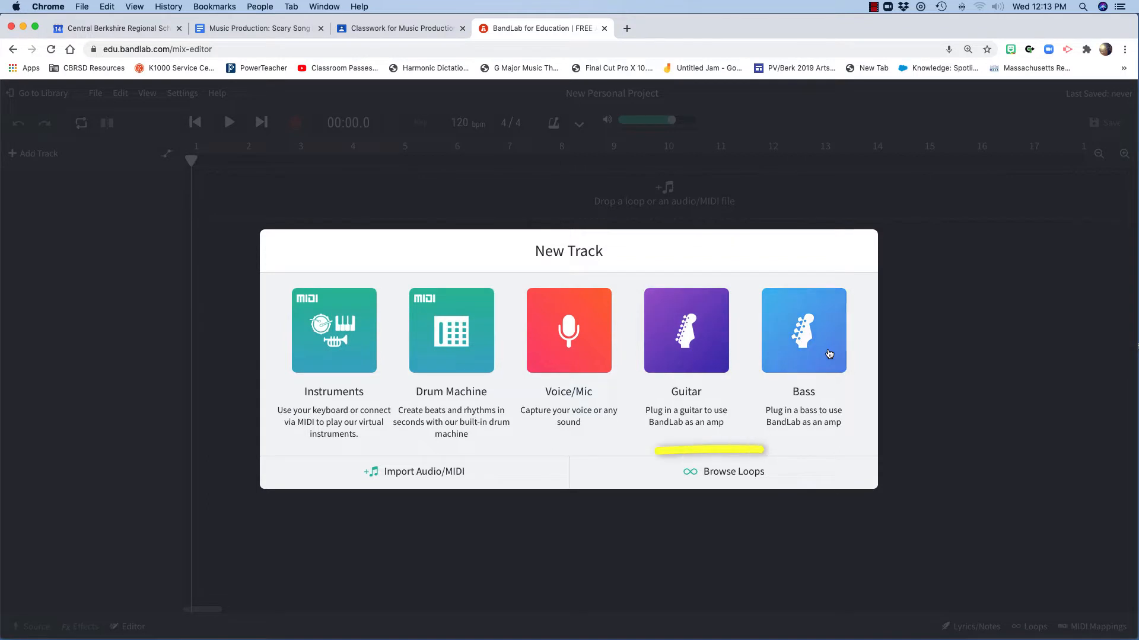
Open the loop pack browser and filter the packs by the Dark character
left_click(731, 476)
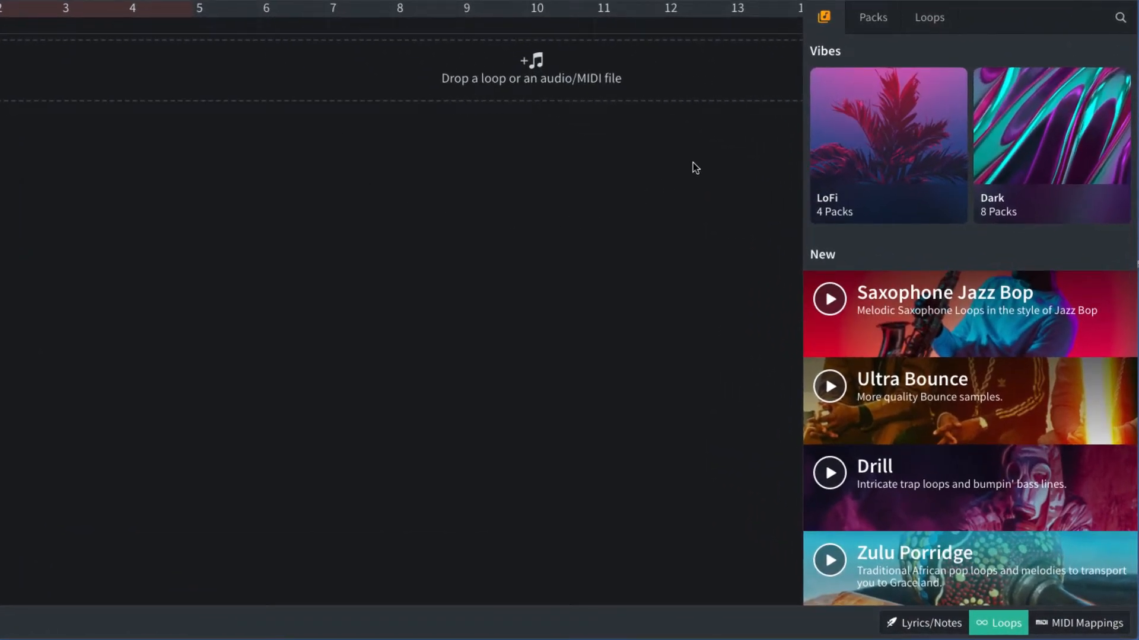
left_click(885, 26)
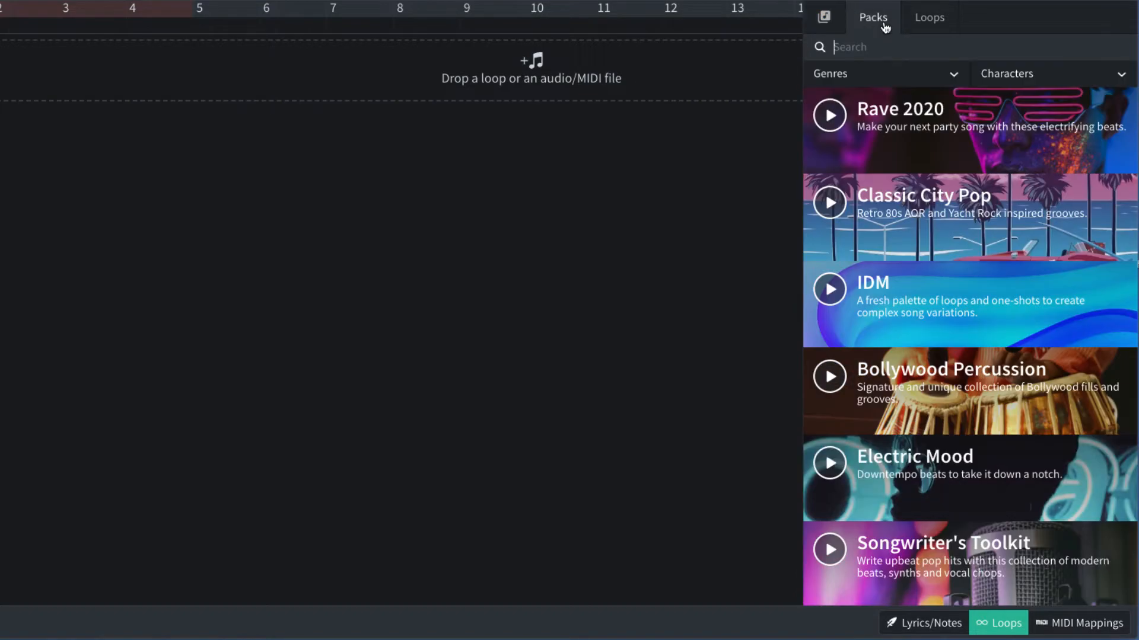
scroll(909, 419, "down", 15)
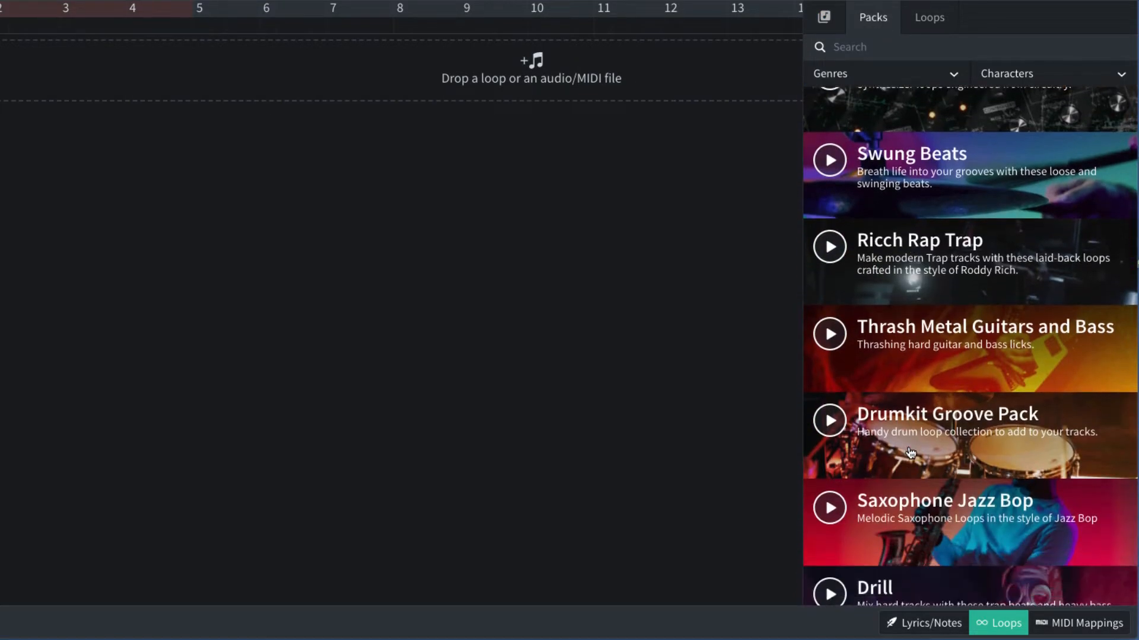
scroll(909, 445, "down", 12)
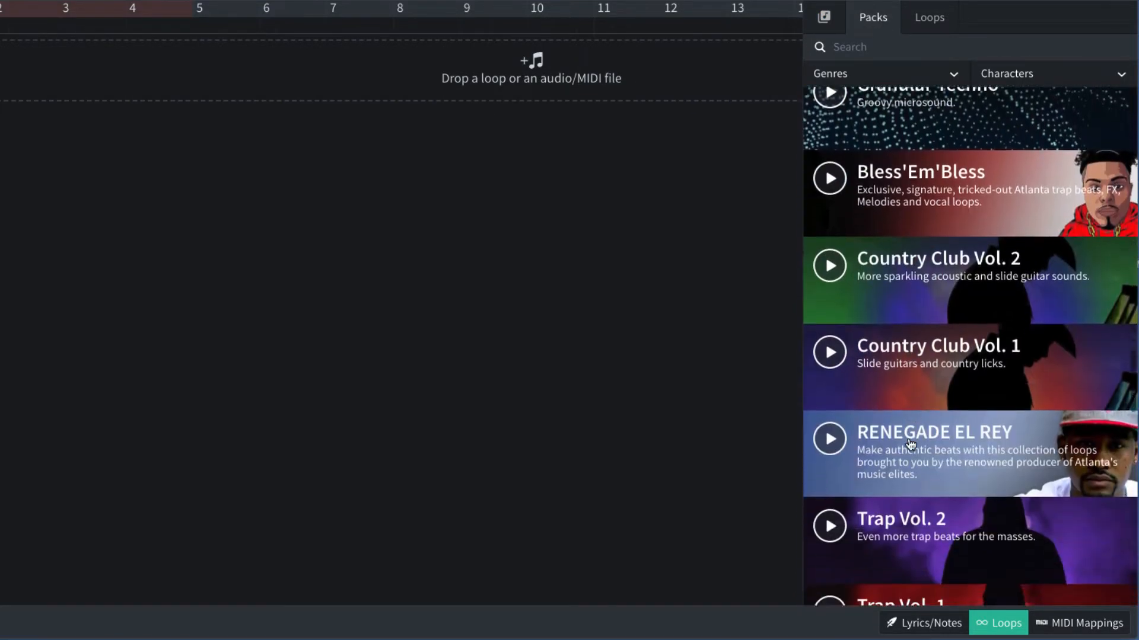
scroll(911, 445, "down", 12)
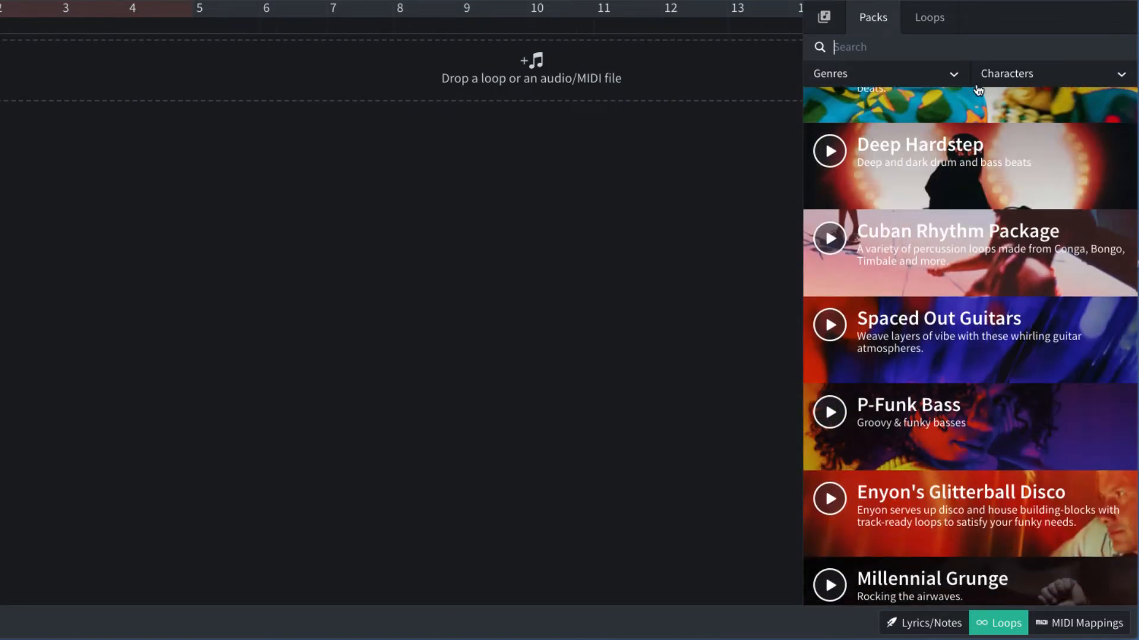
left_click(888, 78)
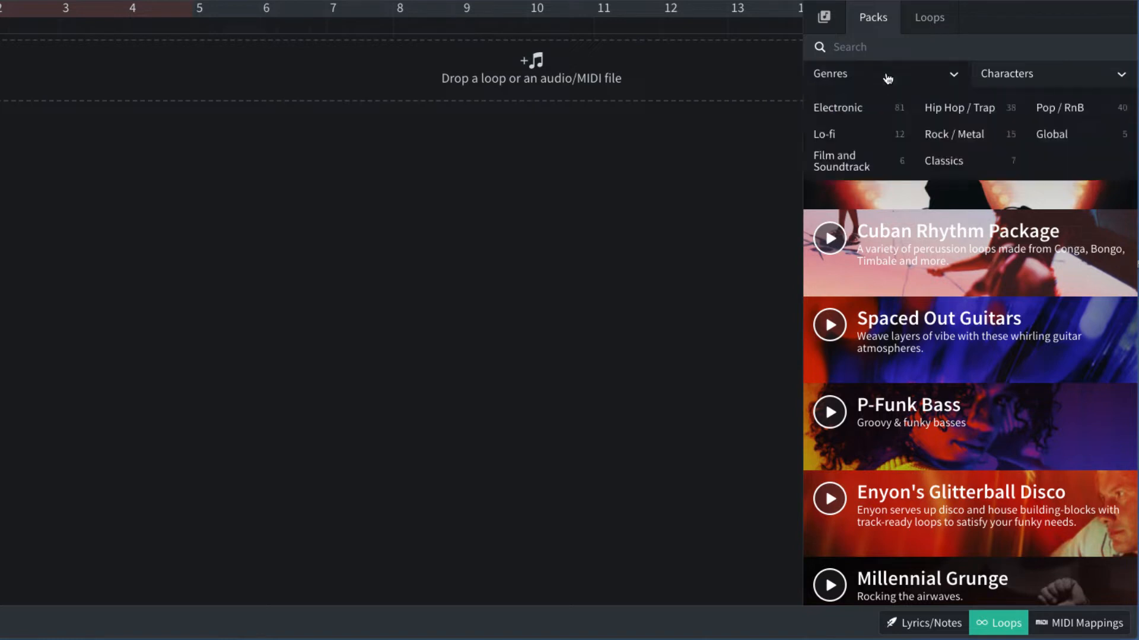
left_click(1000, 75)
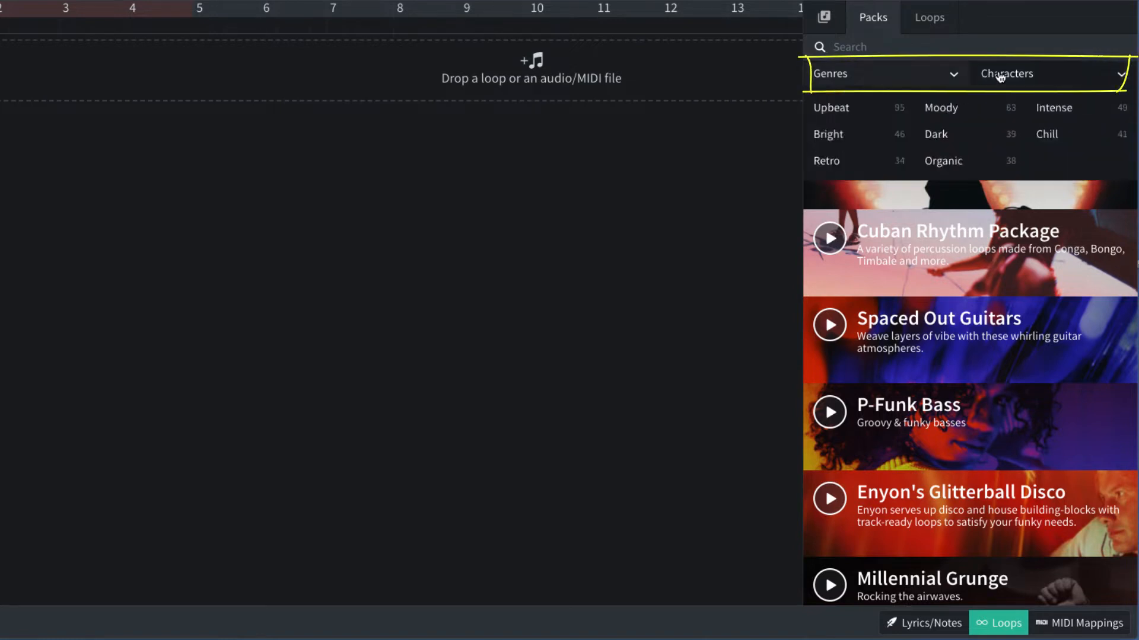
left_click(1000, 75)
left_click(1026, 76)
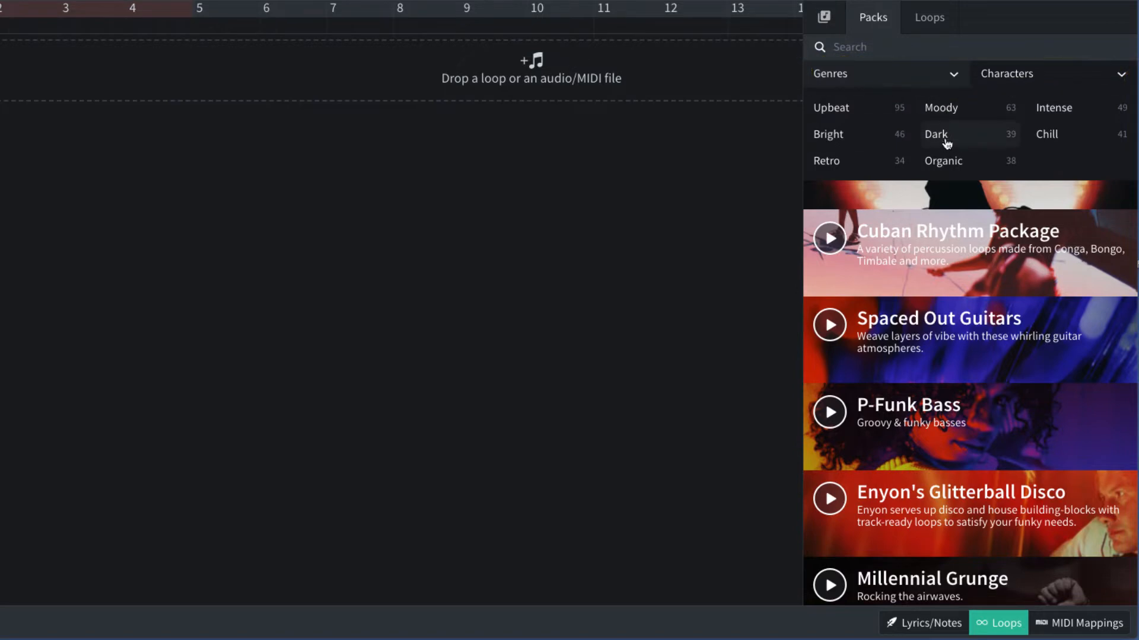
left_click(962, 133)
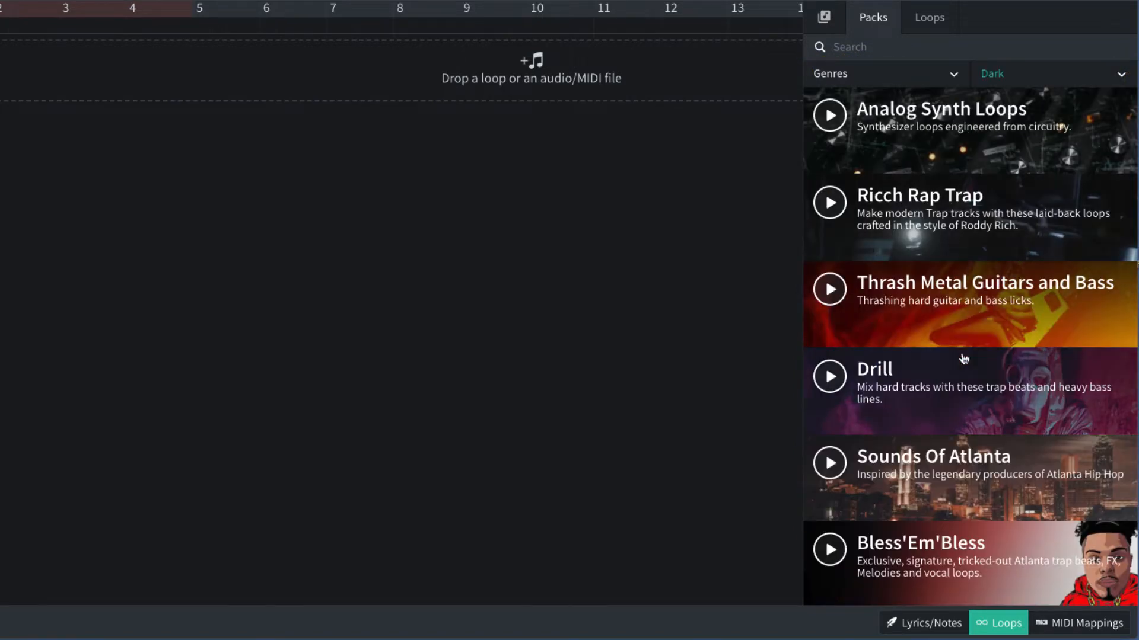
Open the Witch House pack and preview the Witch House Witch Synth 01 loop
scroll(964, 359, "down", 2)
scroll(964, 359, "down", 8)
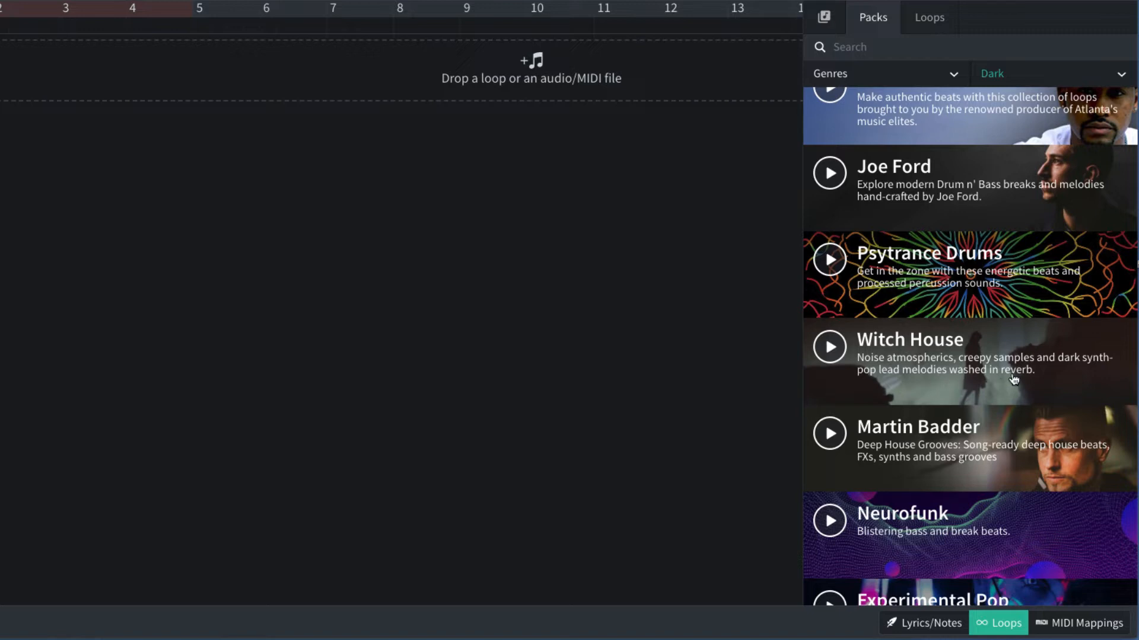
left_click(1045, 374)
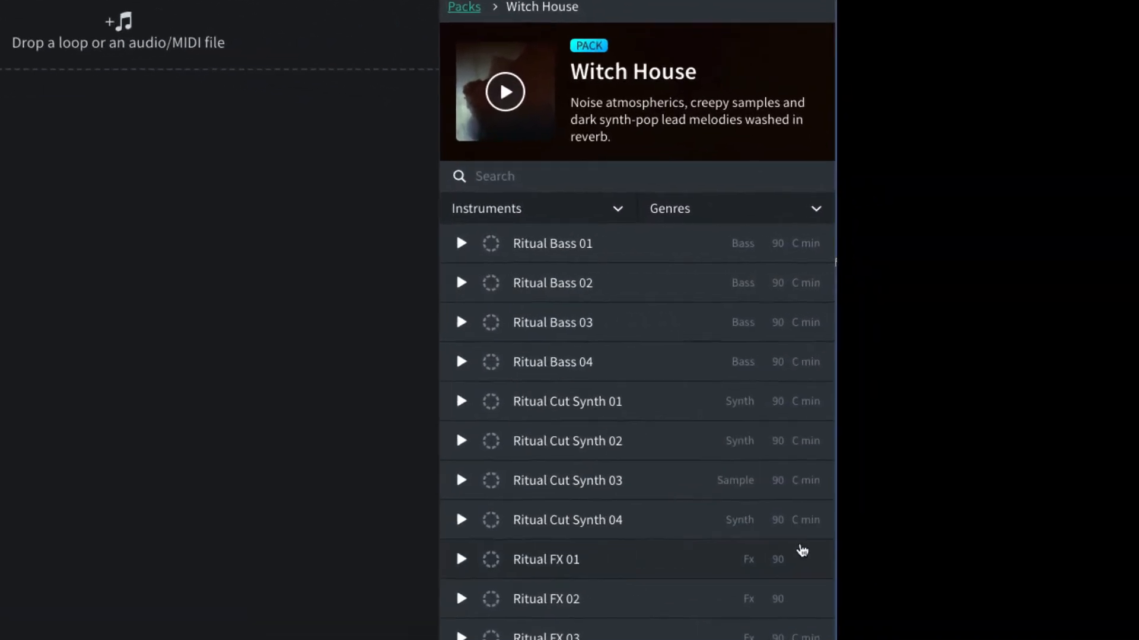
scroll(1009, 472, "down", 12)
scroll(615, 544, "down", 7)
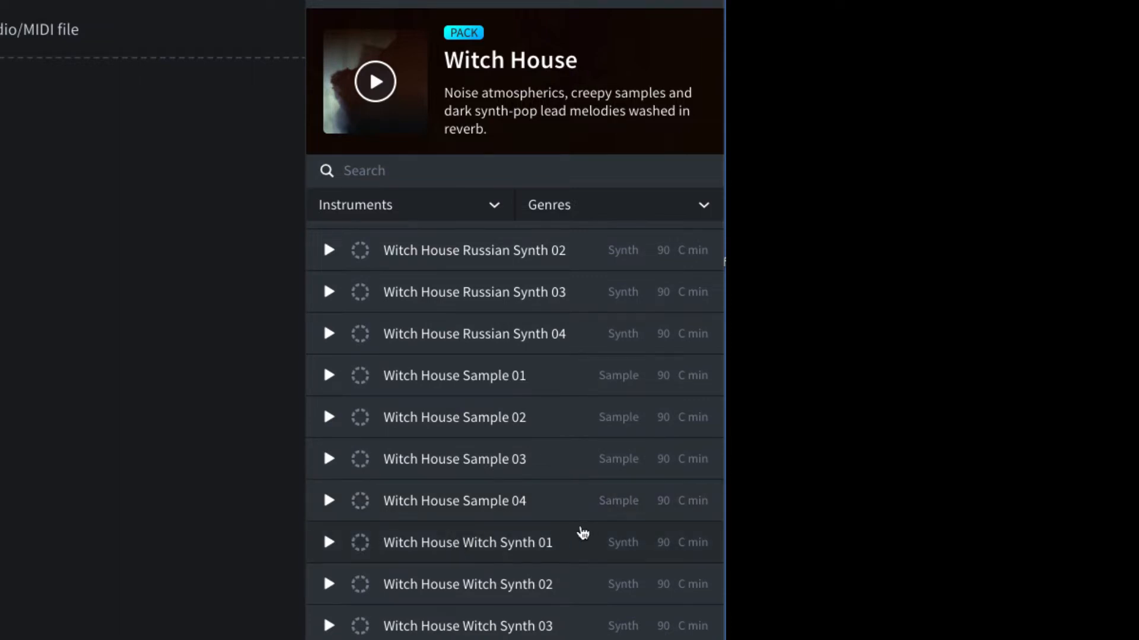
left_click(328, 545)
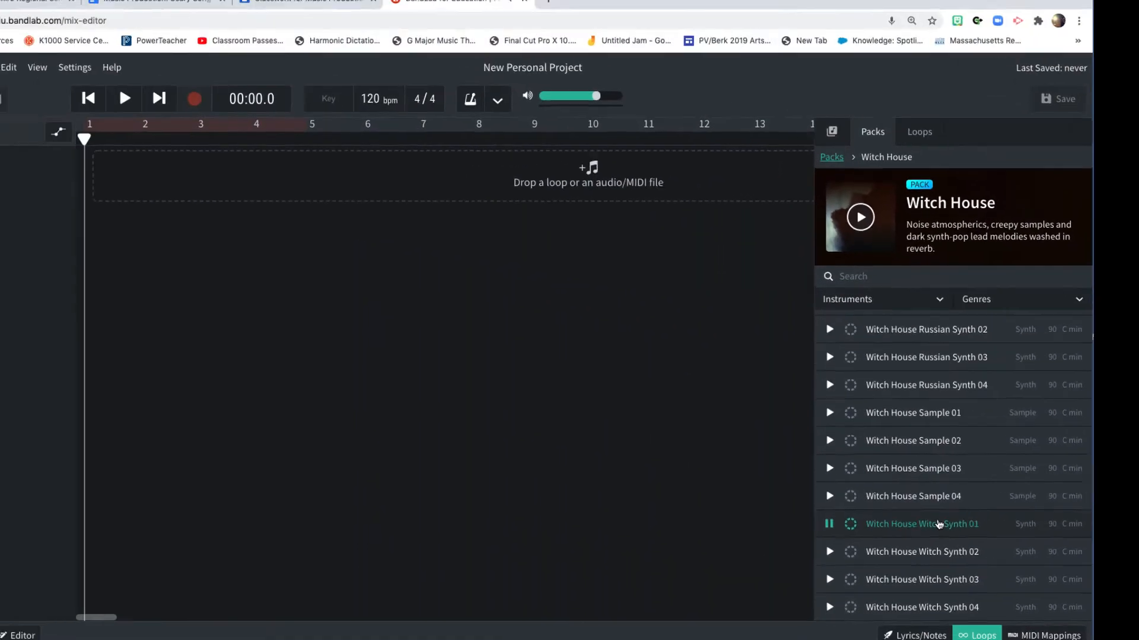
Add the Witch House Witch Synth 01 loop to a new track and move it to start at bar 1
left_click_drag(492, 543, 0, 74)
left_click_drag(400, 230, 342, 191)
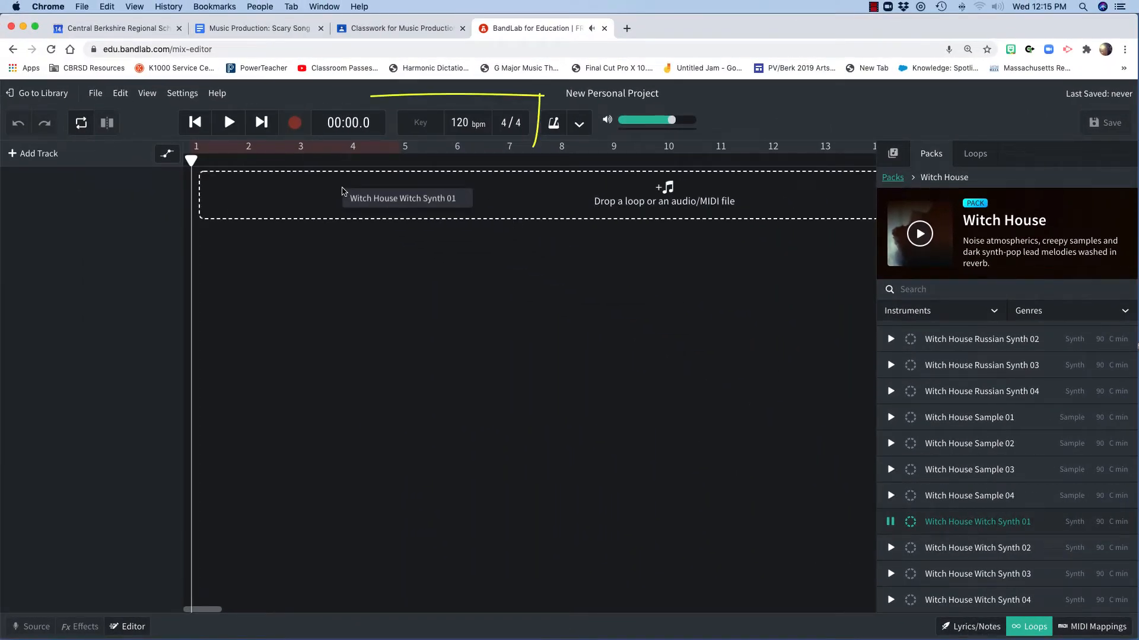
left_click_drag(342, 191, 343, 191)
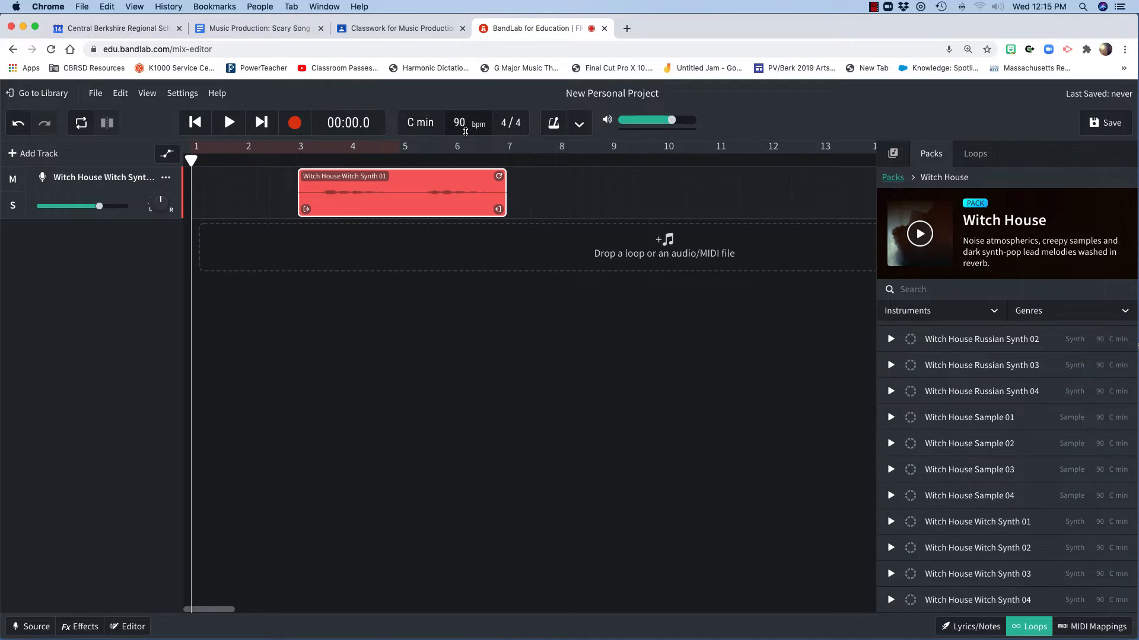
left_click_drag(438, 177, 331, 177)
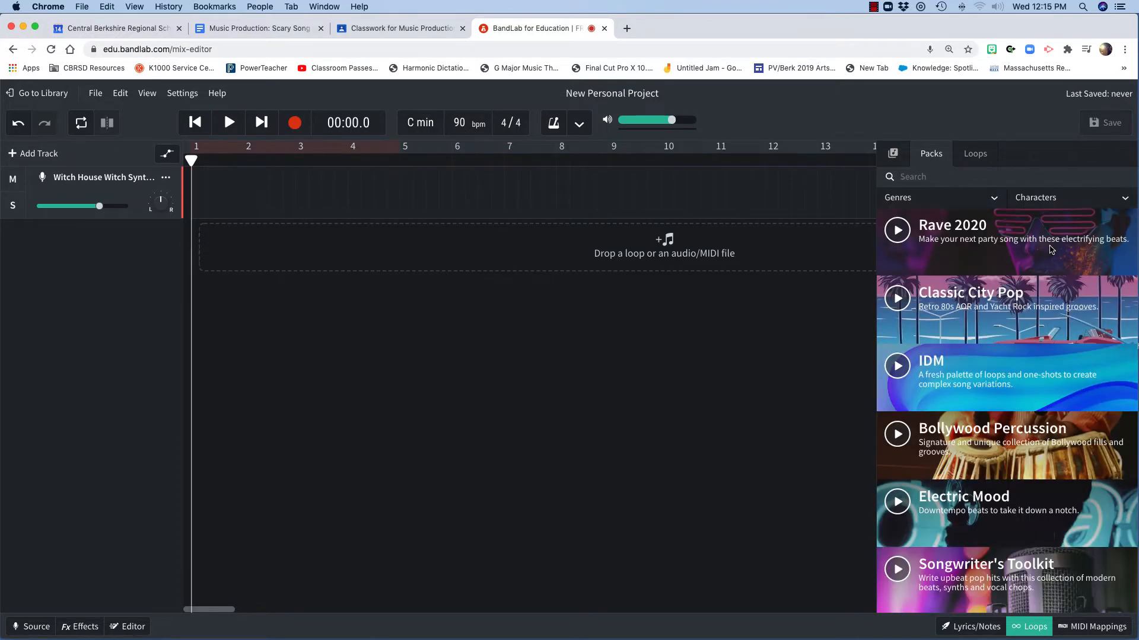
Try placing the Rave 2020 Bass 02 loop on the track near bar 2 and viewing it in the editor, then undo it
left_click(1051, 243)
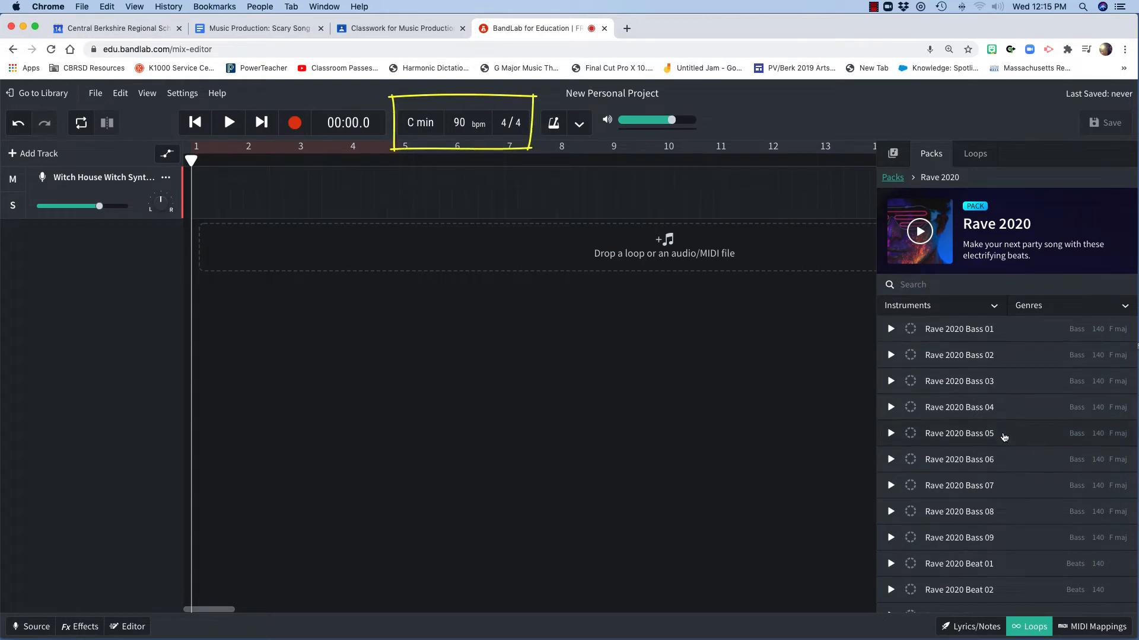
left_click_drag(1036, 357, 258, 193)
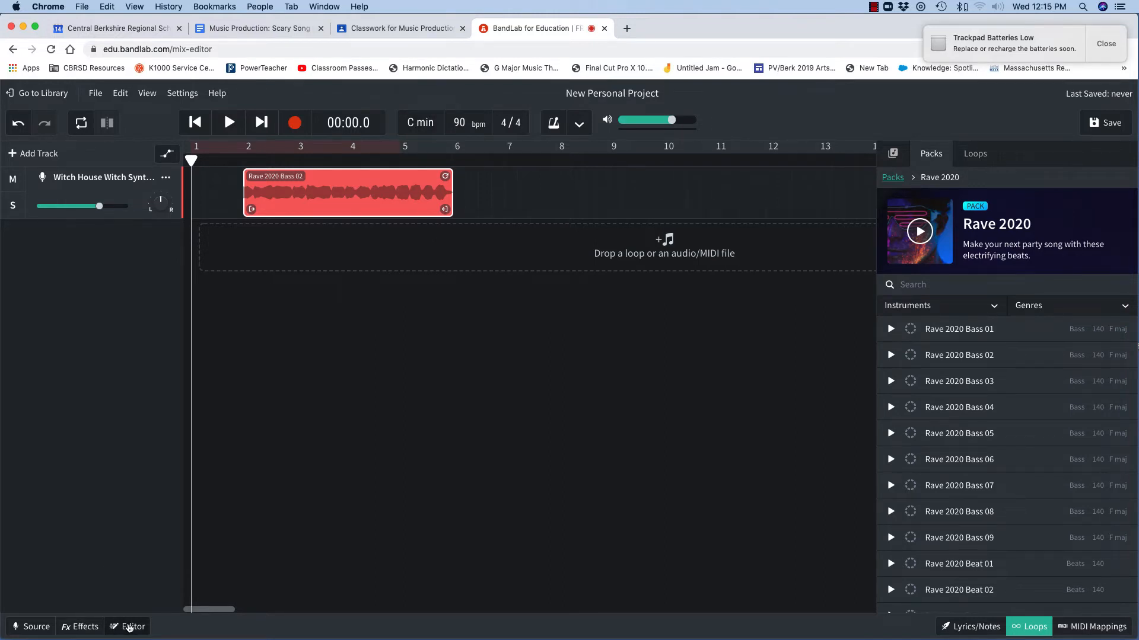
left_click(129, 627)
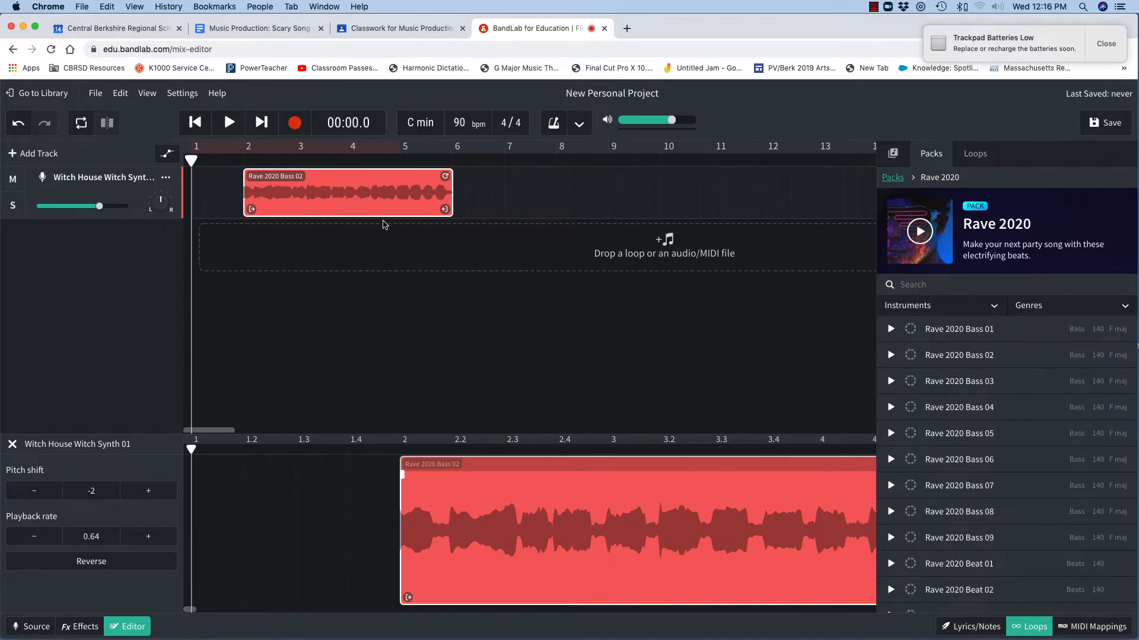
key("super+z")
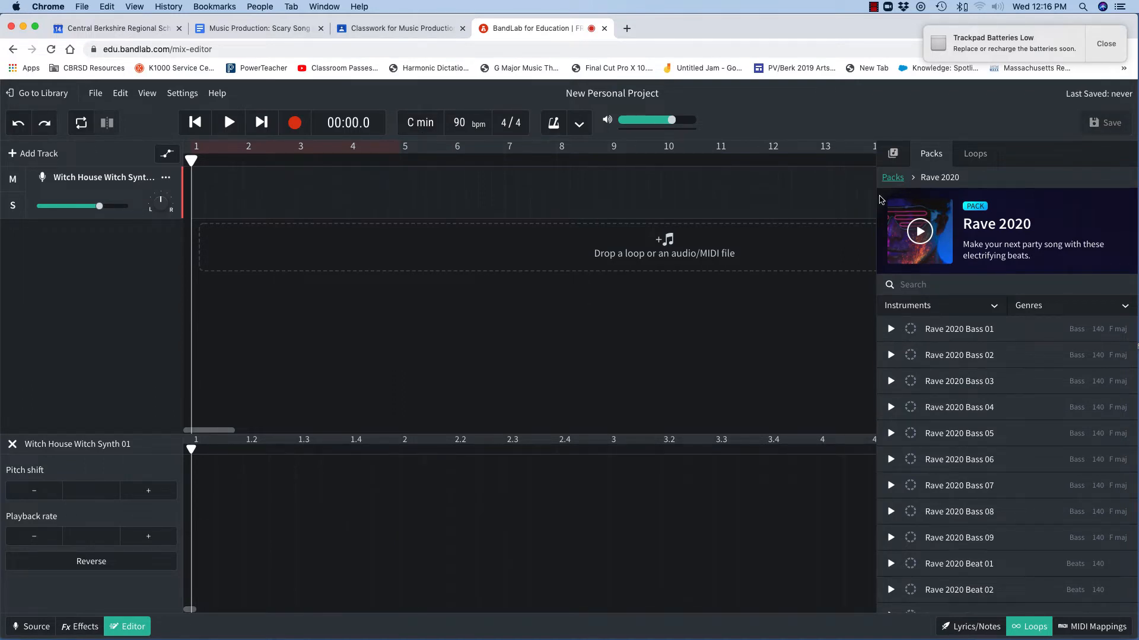
Search packs for witch and place the Witch House Ritual Bass 02 loop at the start of the first track, then play it back
left_click(893, 177)
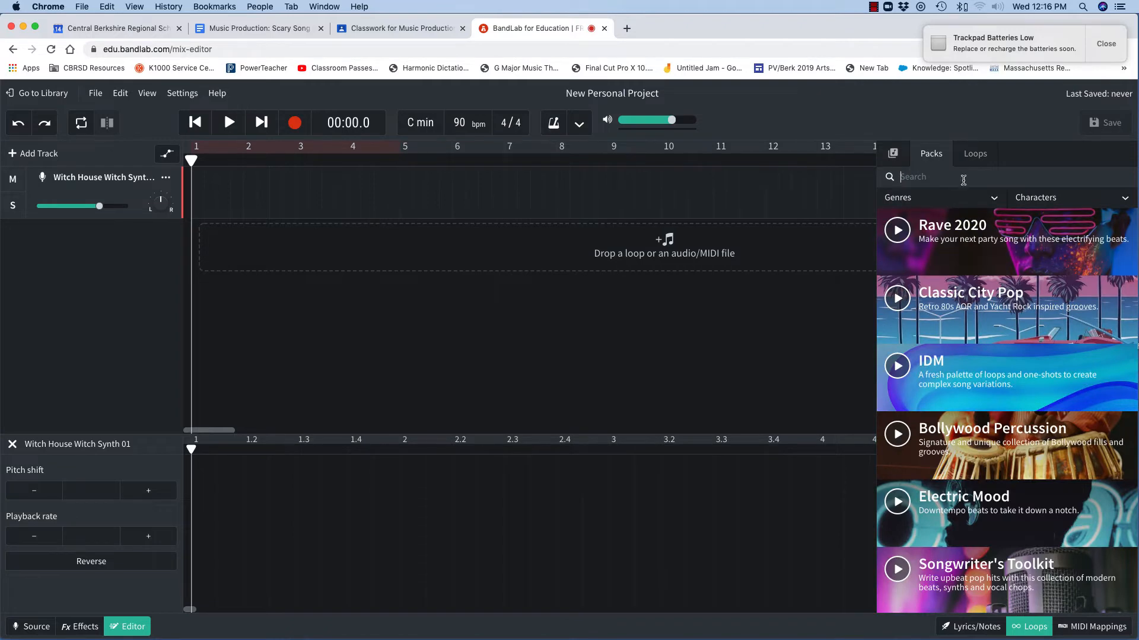
type("witch")
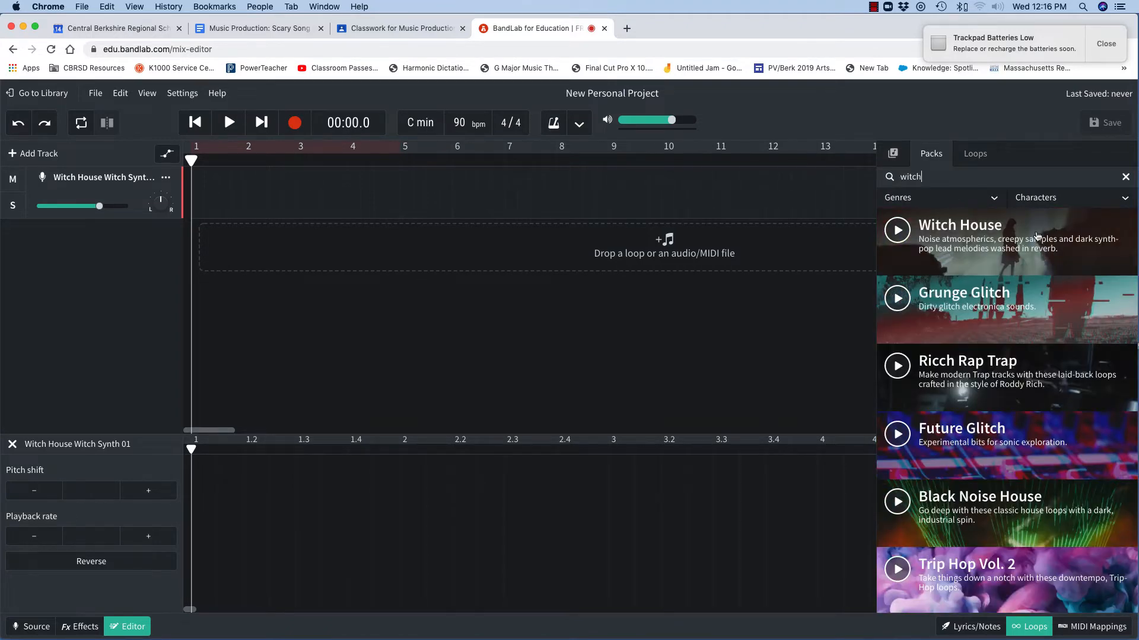
left_click(1037, 236)
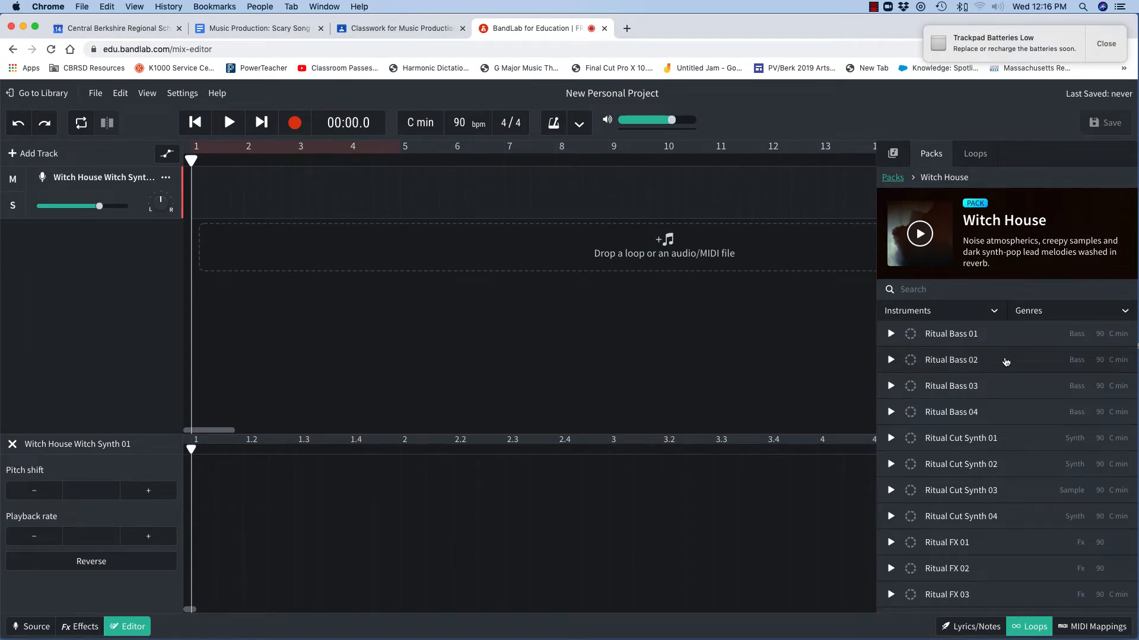
left_click_drag(1005, 361, 350, 176)
left_click(229, 123)
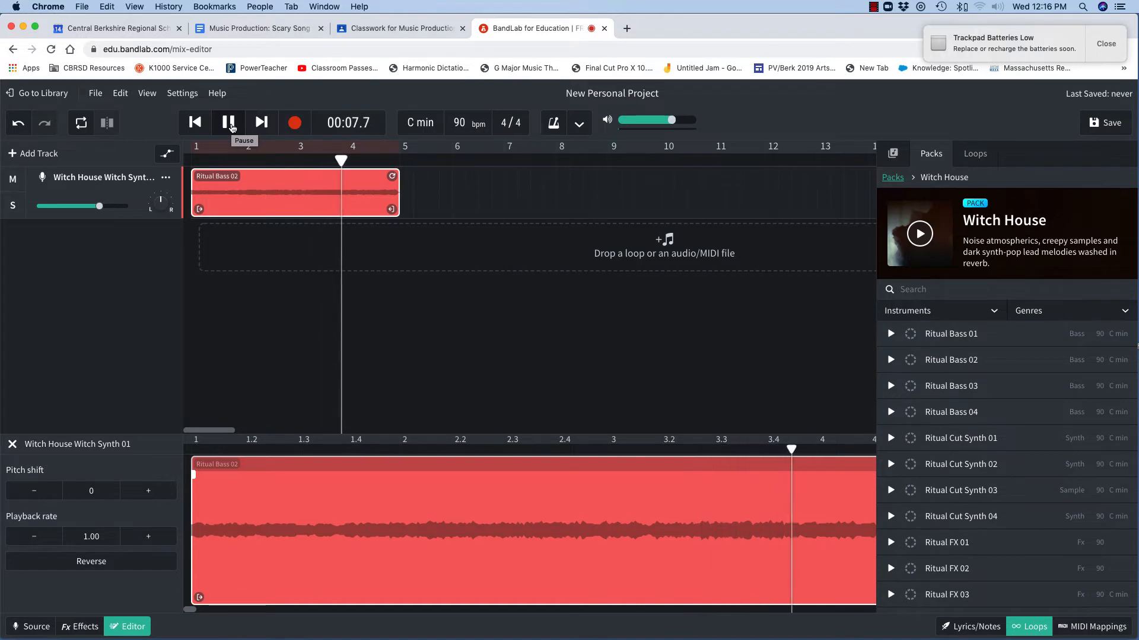
left_click(232, 128)
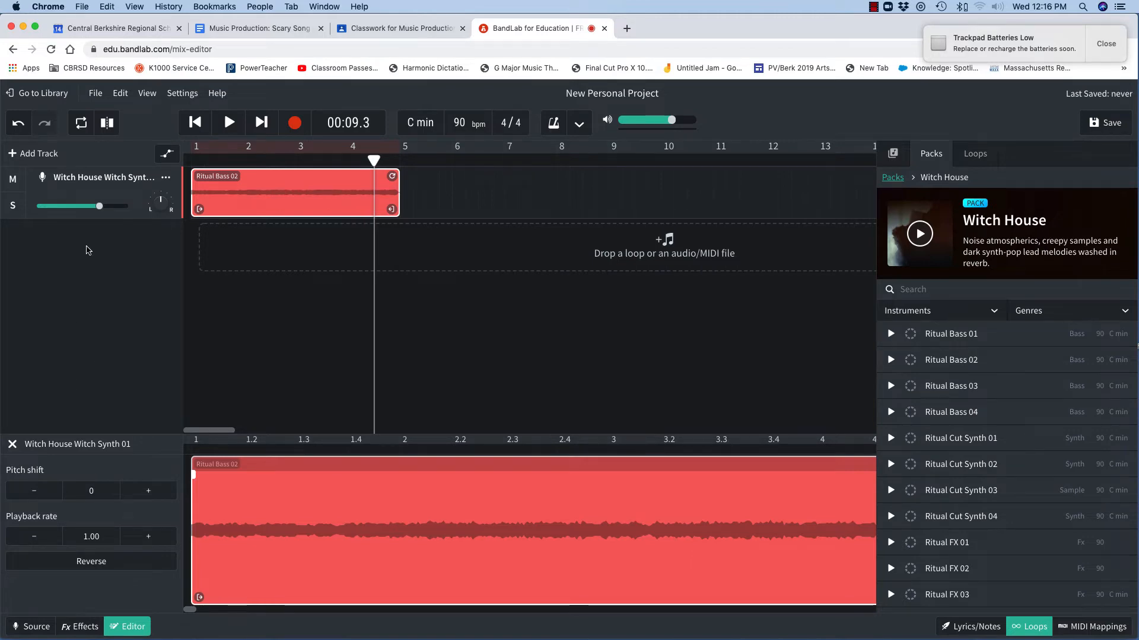
Add a new Instruments track and try a few notes on its virtual keyboard
left_click(40, 154)
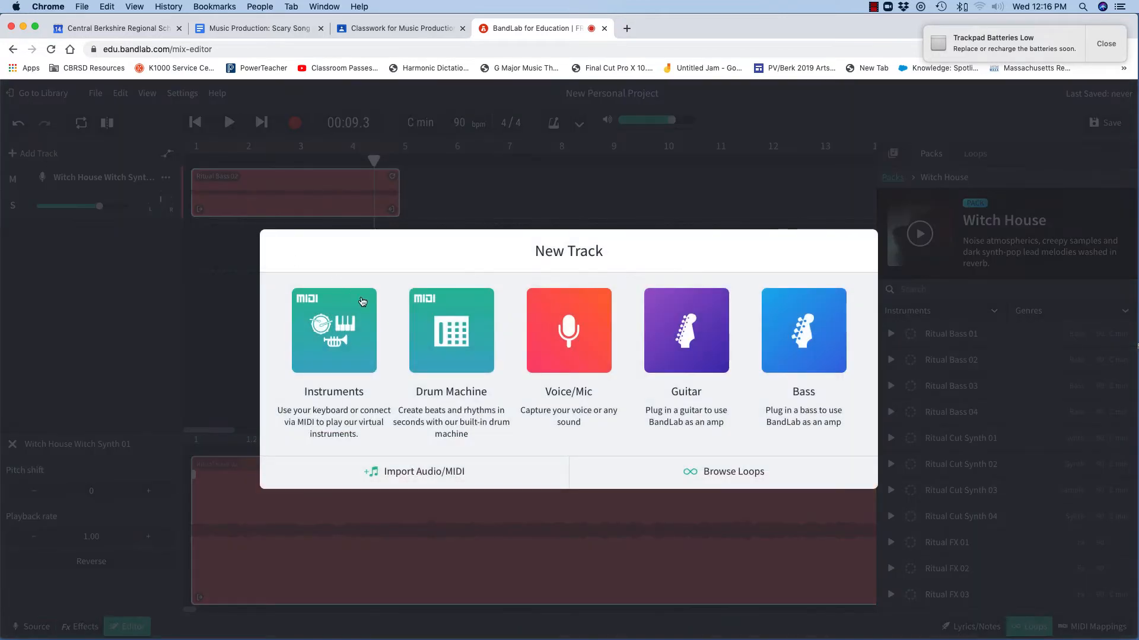
left_click(347, 333)
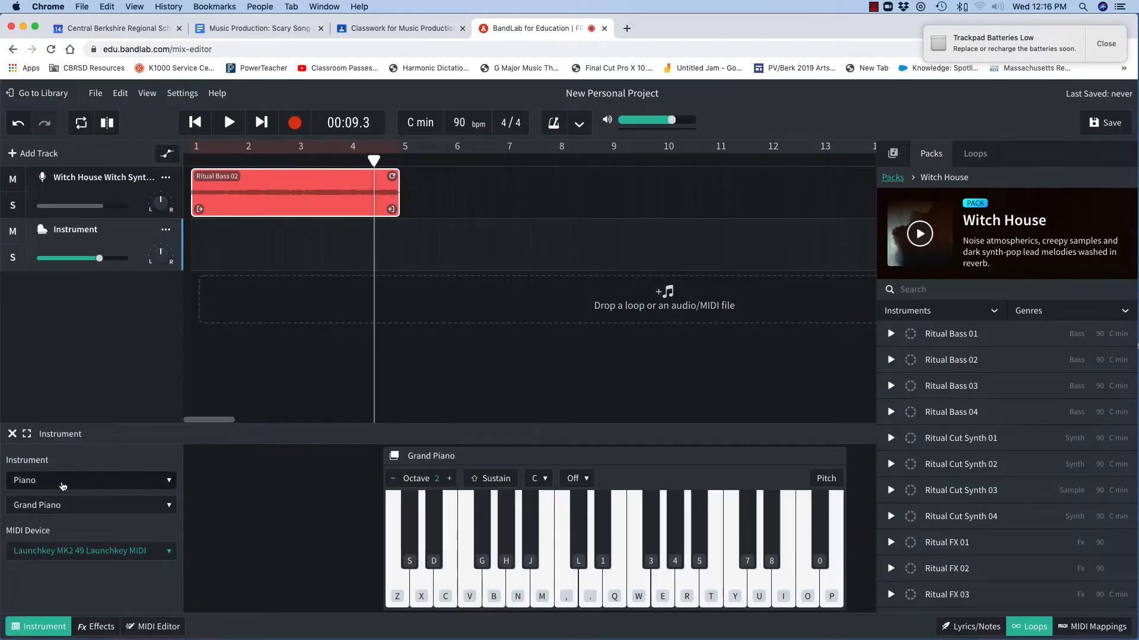
key("y")
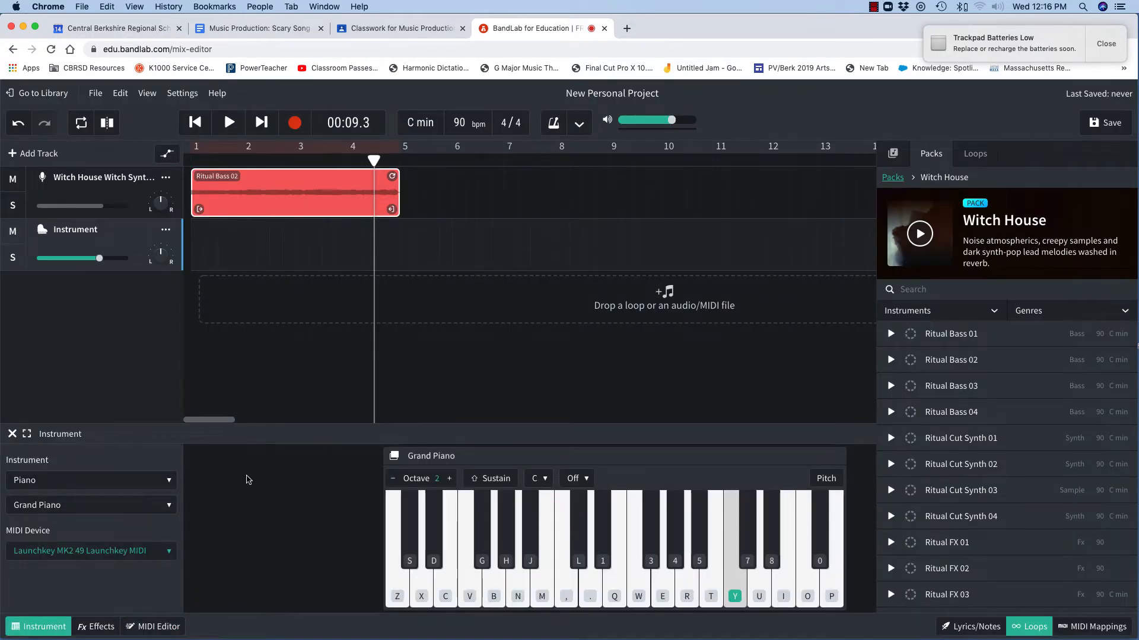
key("8")
key("p")
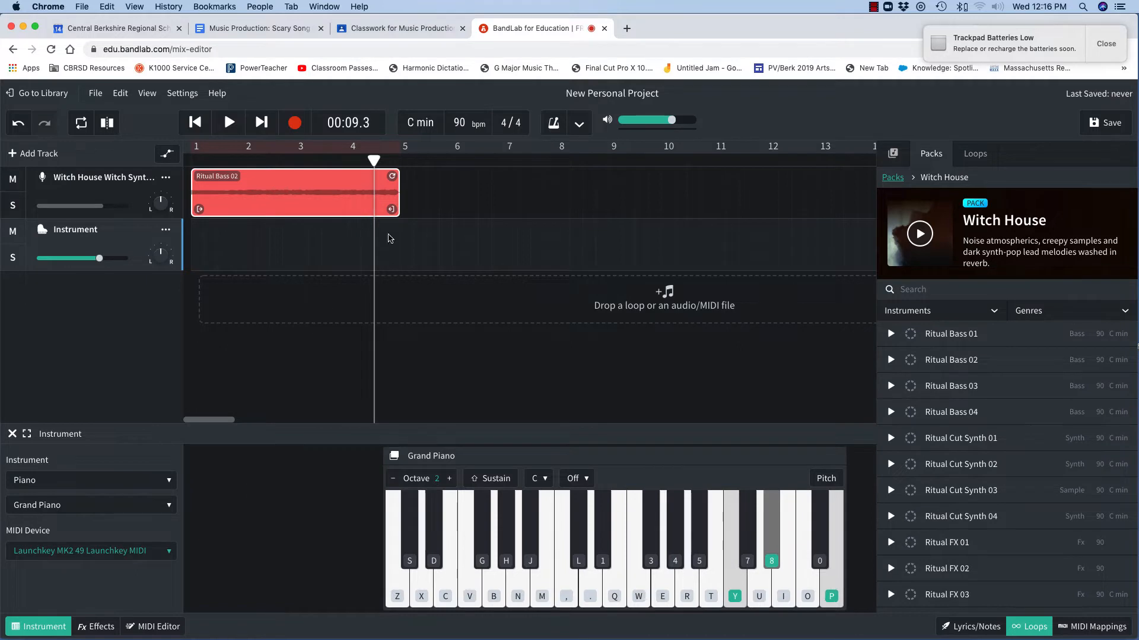
Rewind the playhead to bar 1 and play keyboard notes alongside playback of the bass loop
left_click_drag(371, 157, 185, 158)
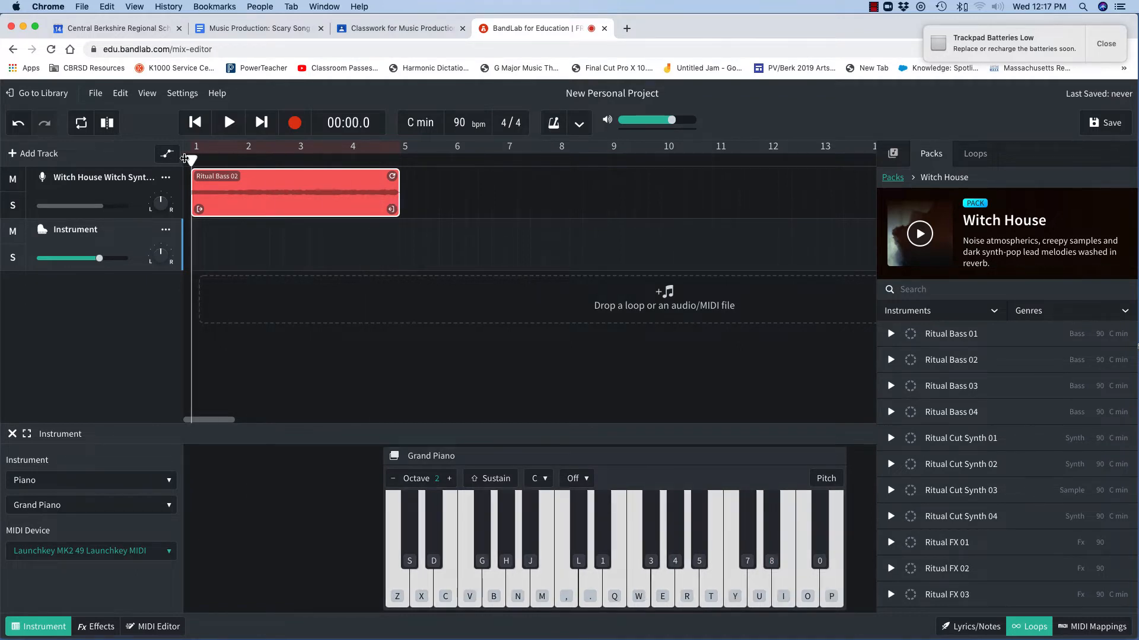
key("y")
key("8")
key("p")
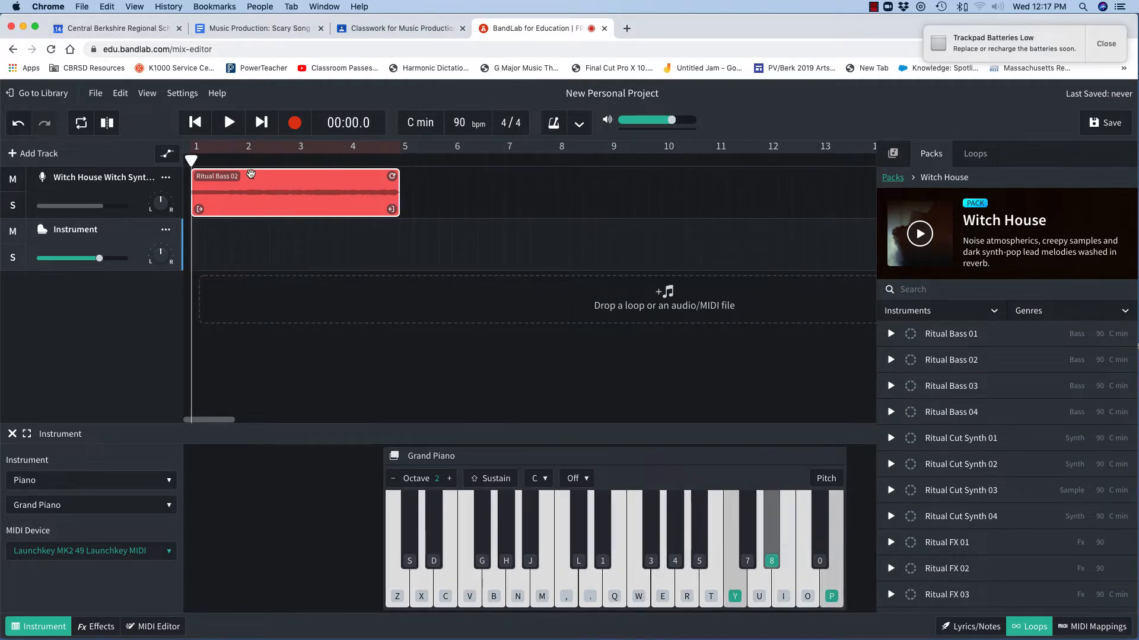
left_click(231, 123)
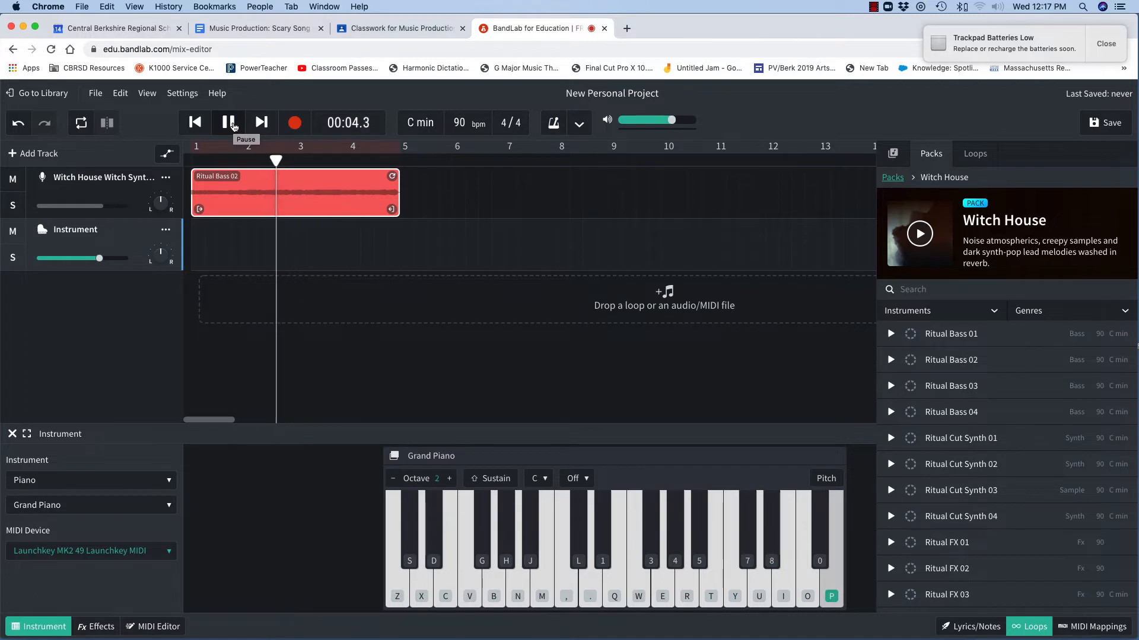
left_click(230, 124)
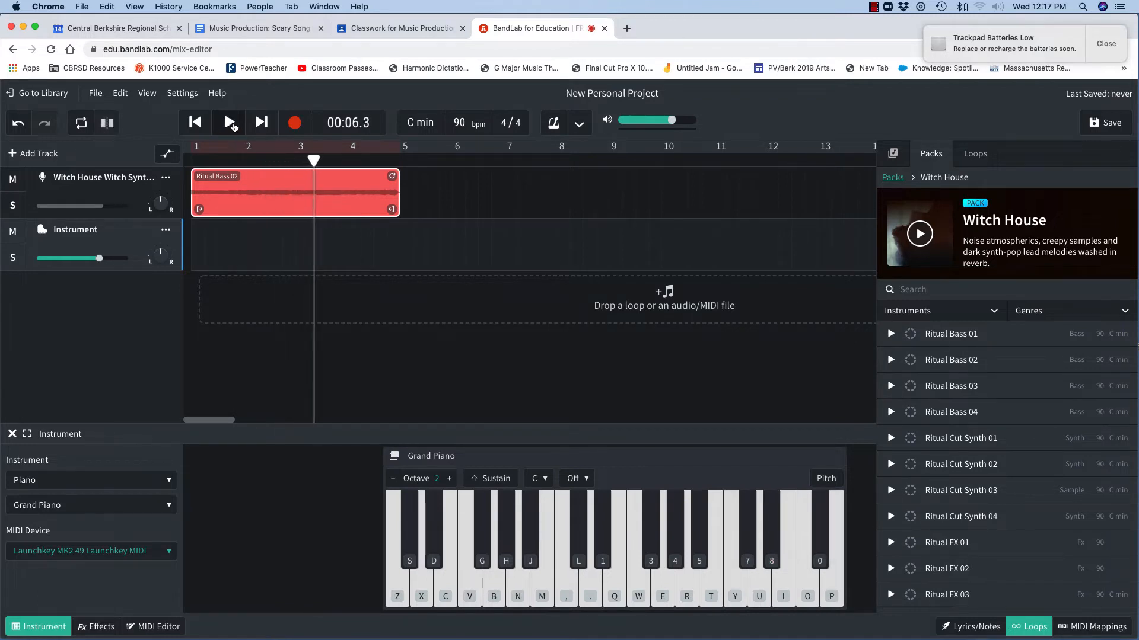
Change the instrument track's sound to Dark Organ
left_click(130, 507)
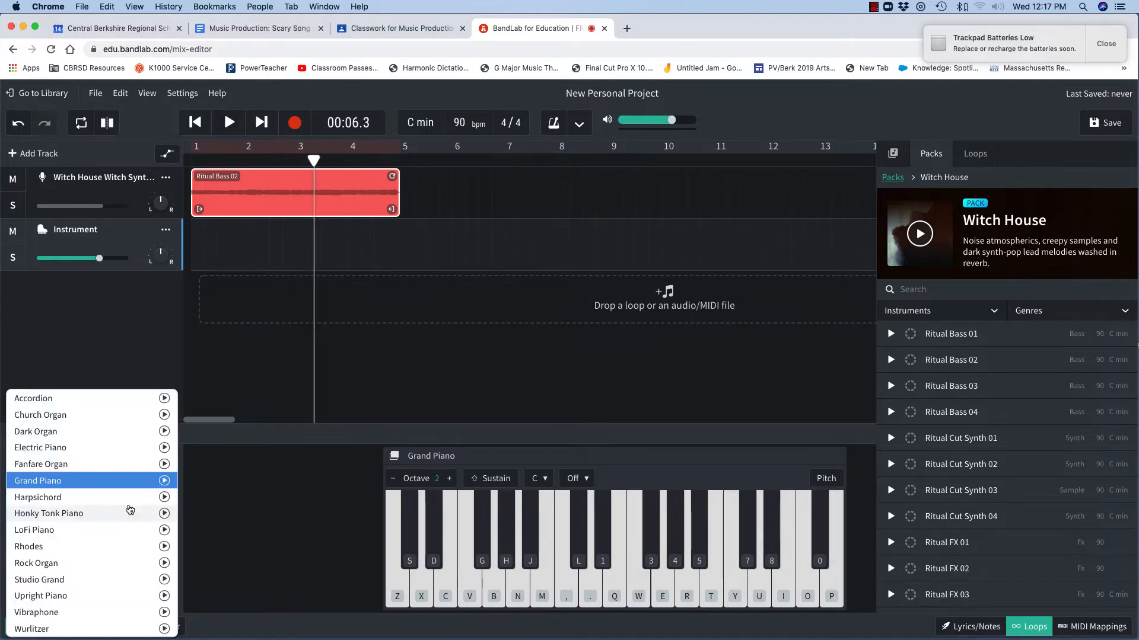
left_click(102, 432)
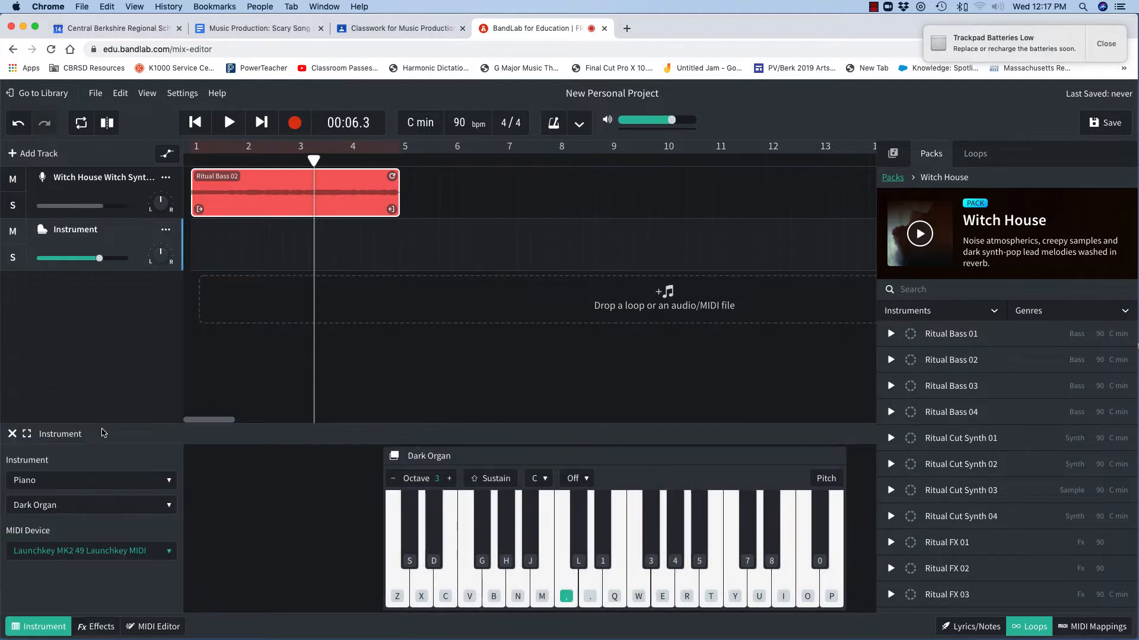
Play the project briefly, then switch the instrument track's sound to Vibraphone
left_click(227, 123)
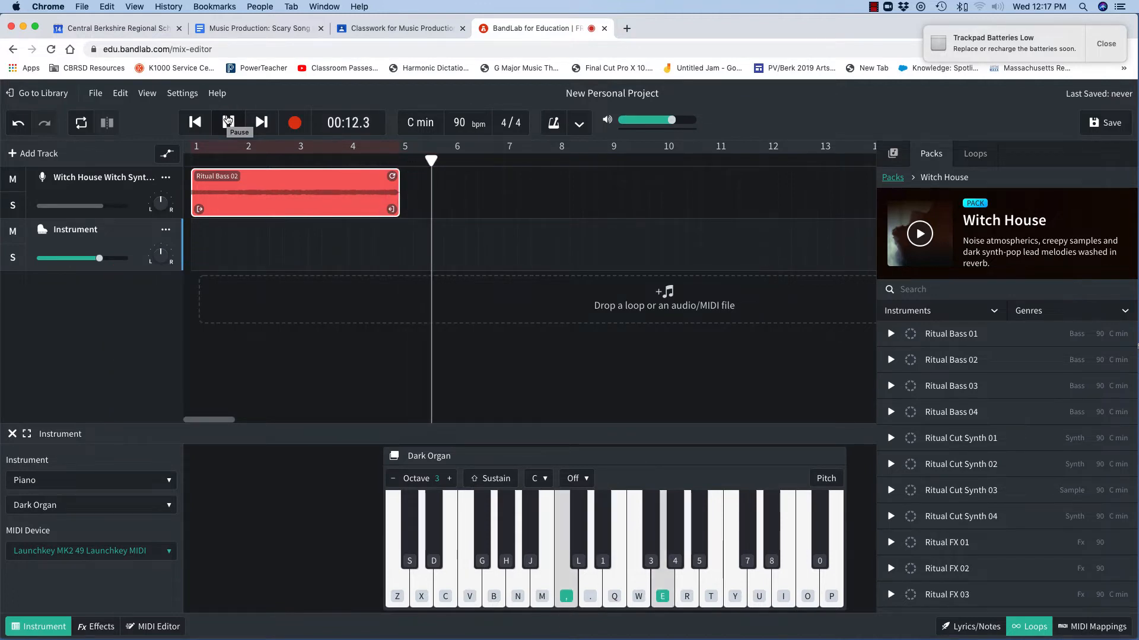
left_click(228, 121)
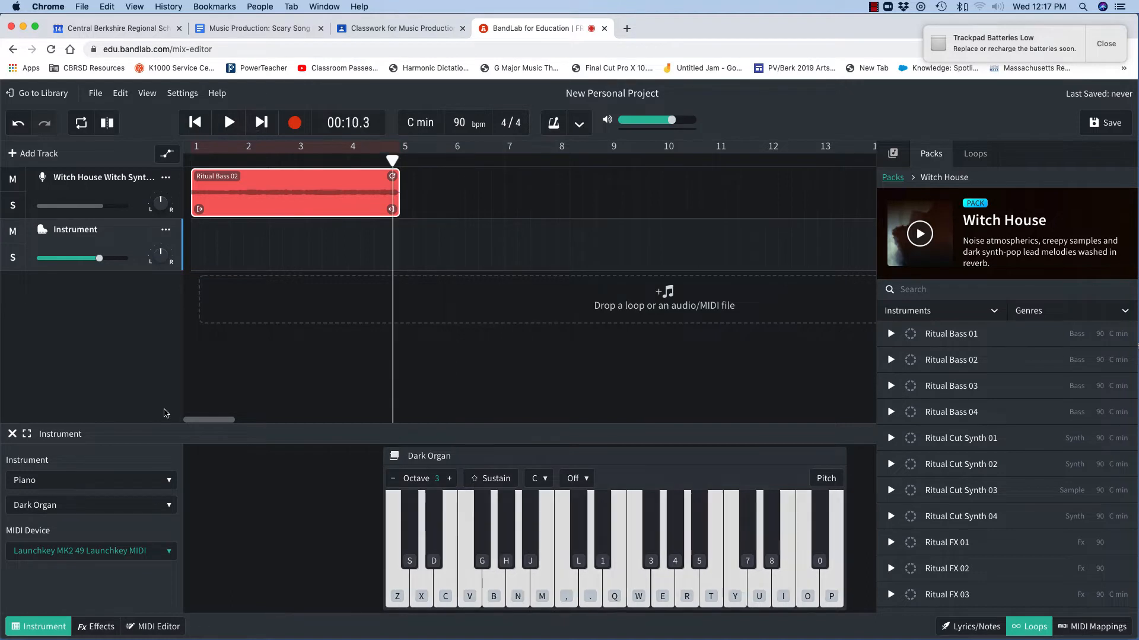
left_click(170, 506)
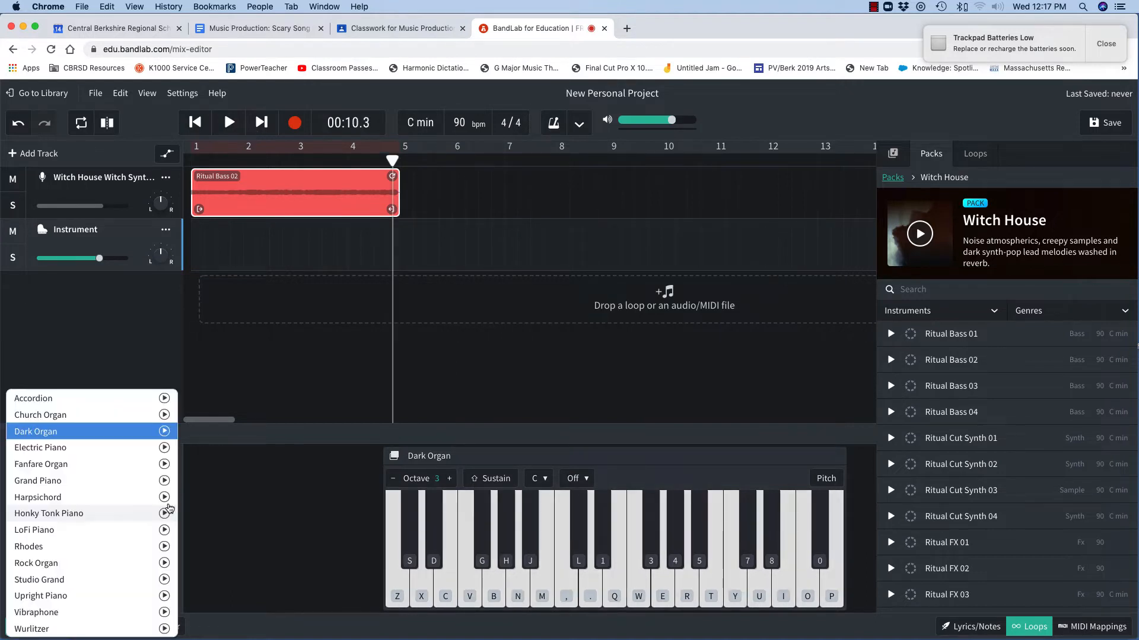
left_click(100, 612)
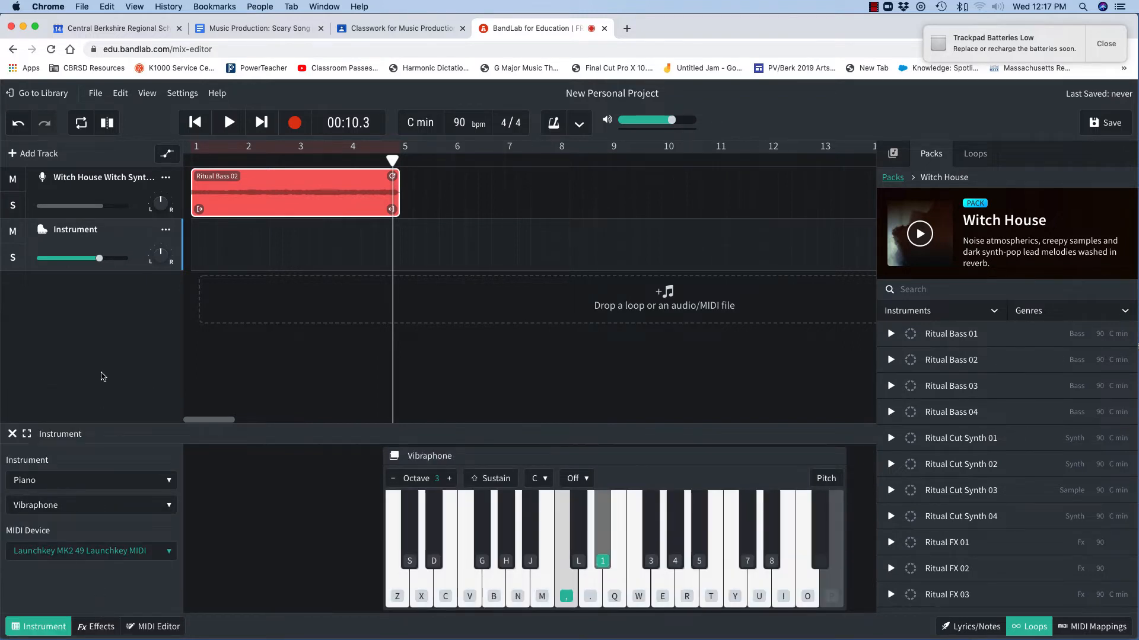
Practise Vibraphone notes on the virtual keyboard while the project plays from bar 1
left_click_drag(386, 162, 191, 160)
key("1")
key("e")
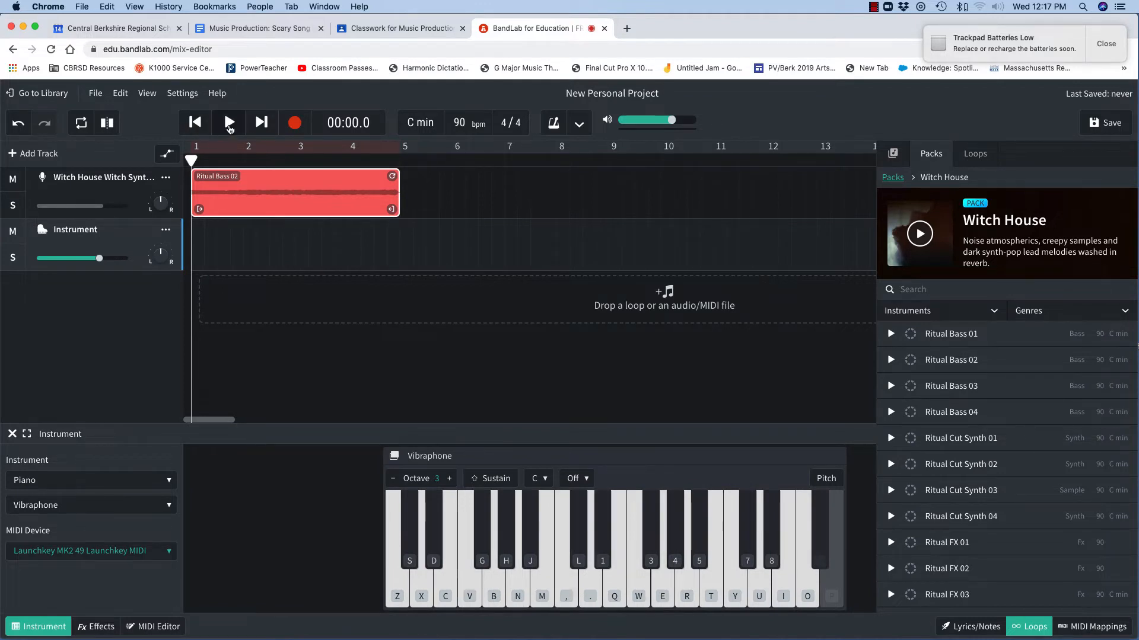
key("comma")
key("1")
left_click(229, 122)
key("comma")
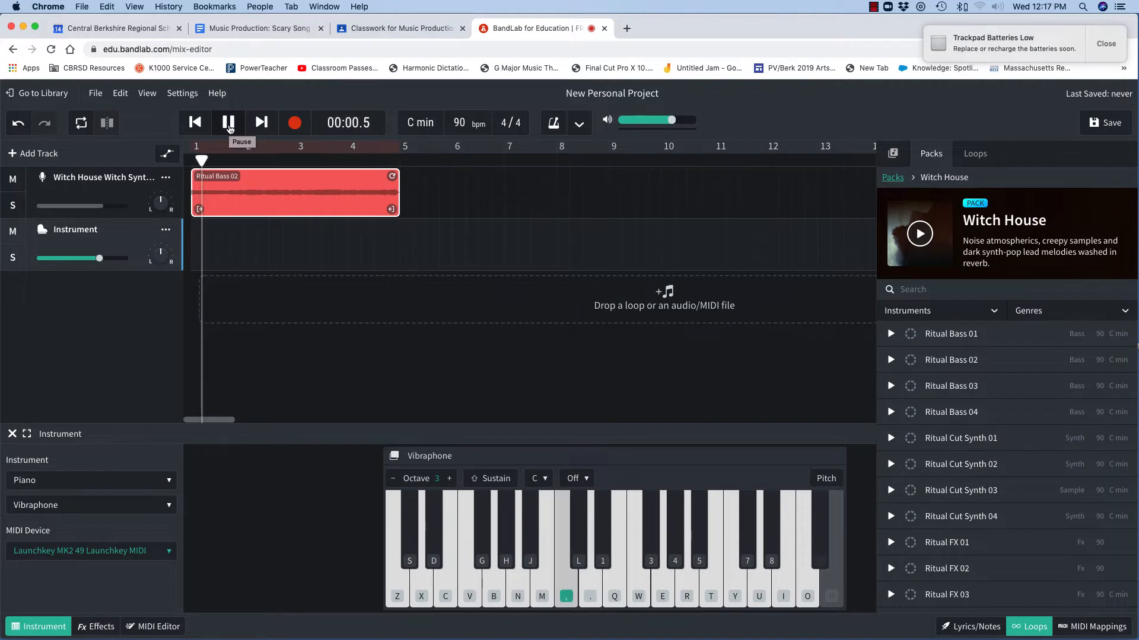
key("e")
key("1")
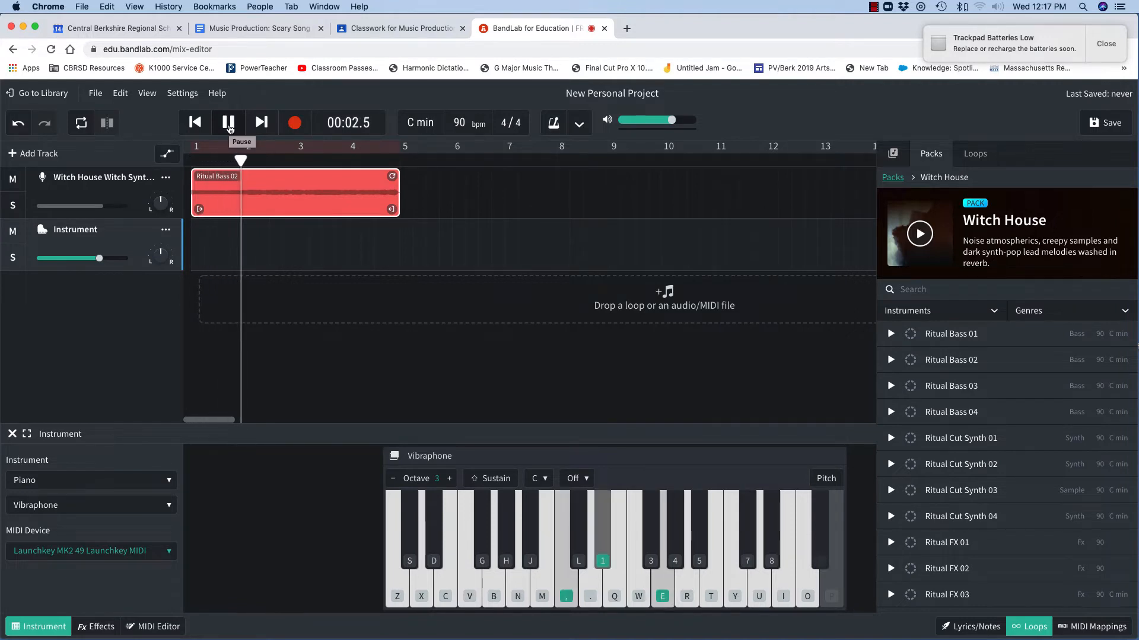
key("comma")
key("e")
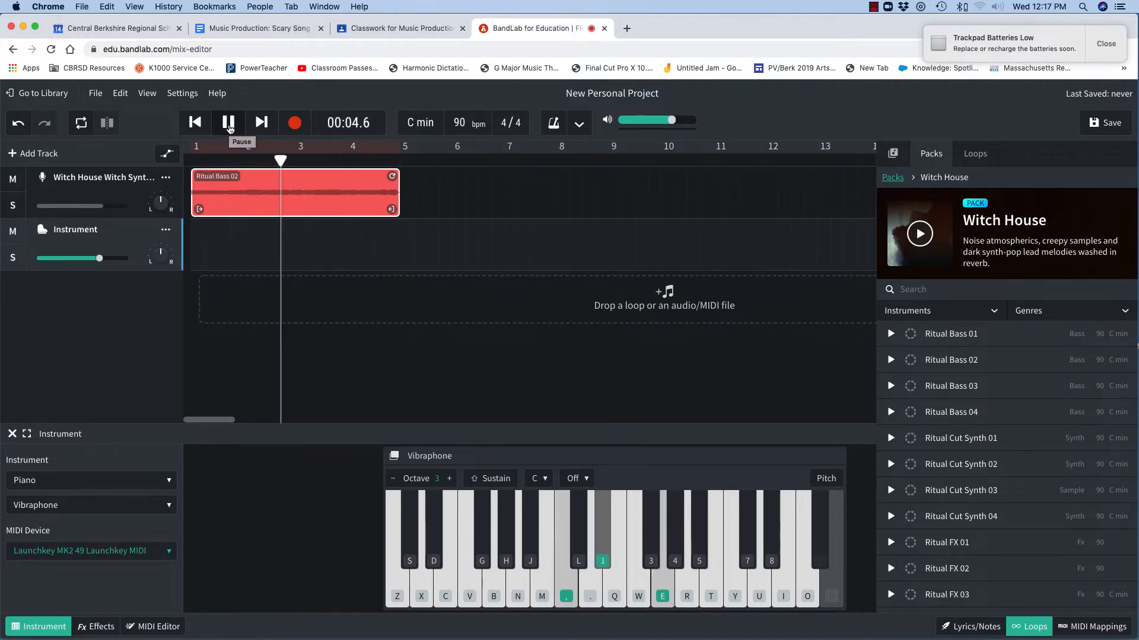
key("1")
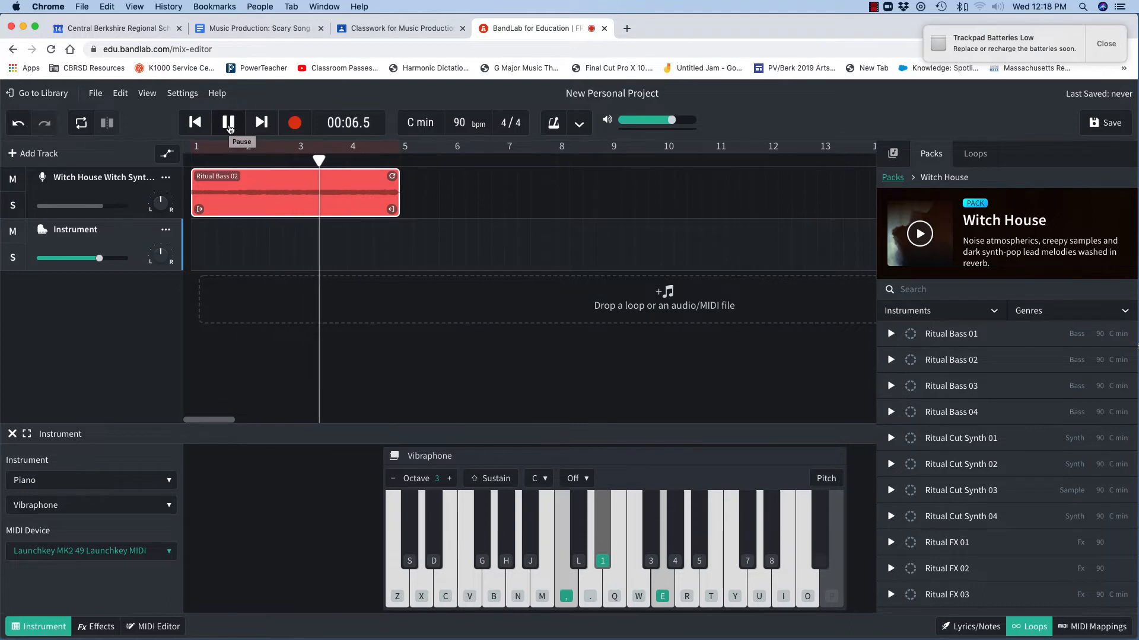
key("e")
key("comma")
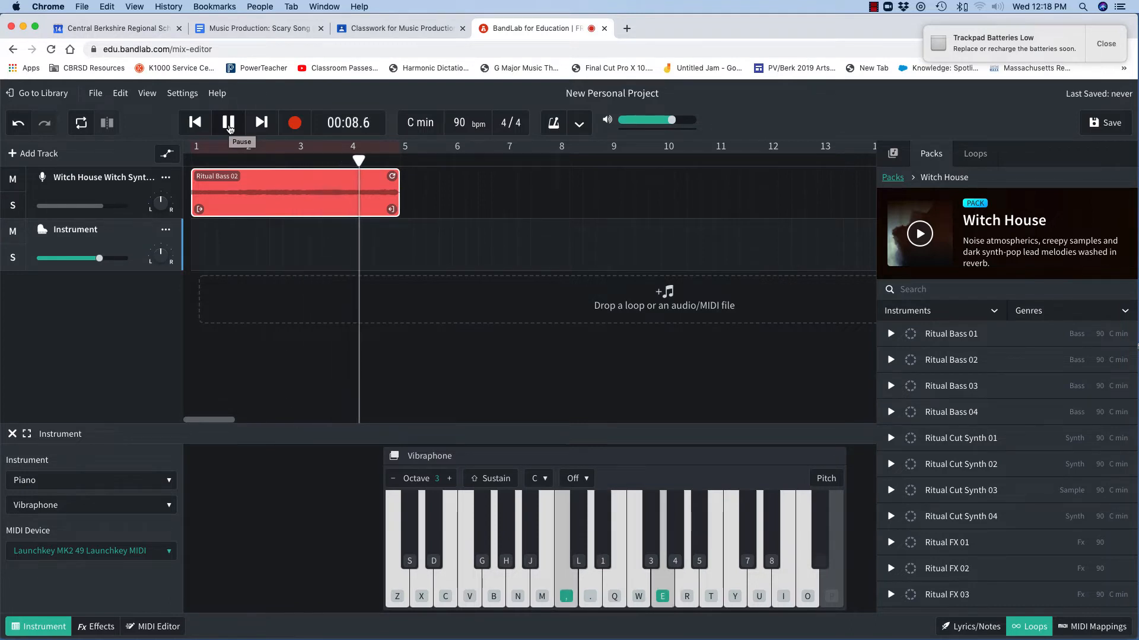
key("1")
left_click(229, 123)
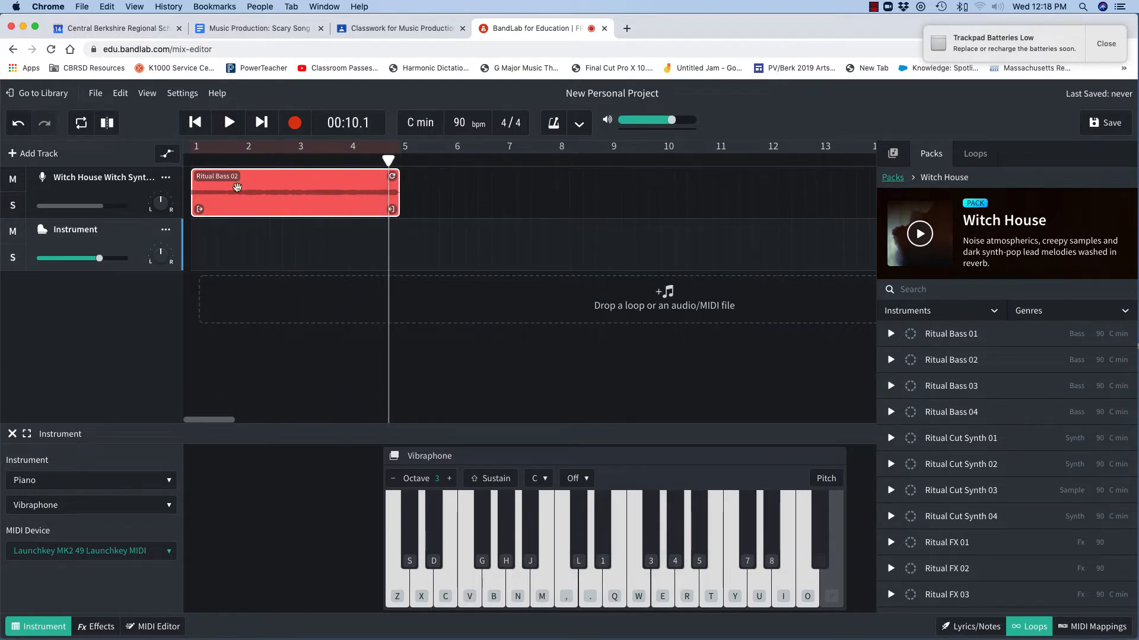
Move the Ritual Bass 02 loop to start at bar 5 and record a Vibraphone part over bars 1 to 5
left_click_drag(248, 180, 456, 179)
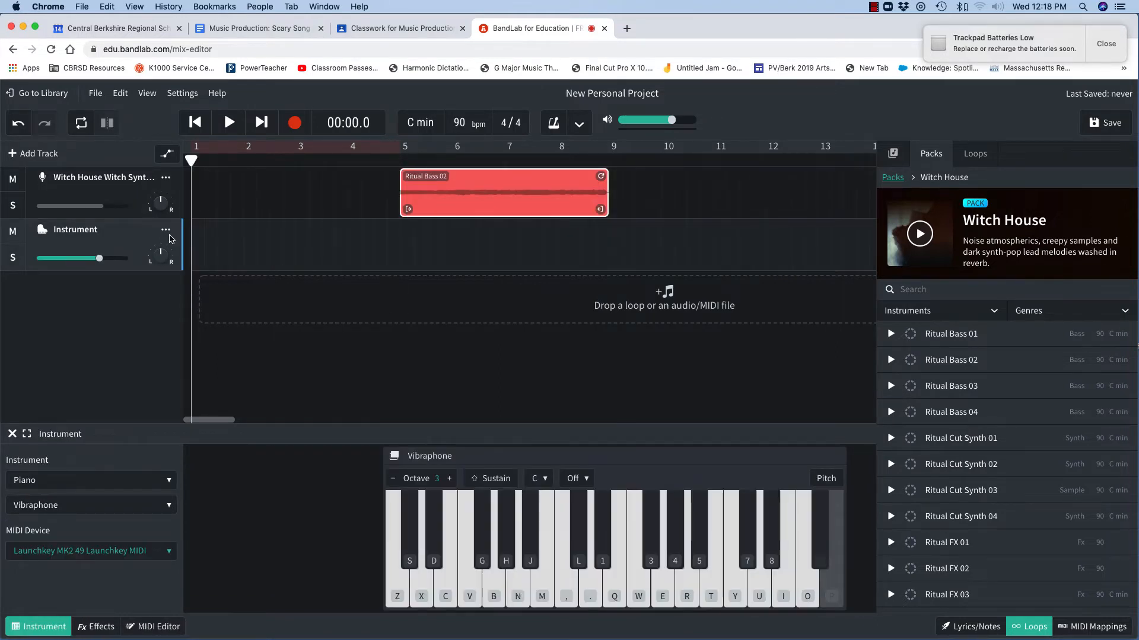
left_click(291, 124)
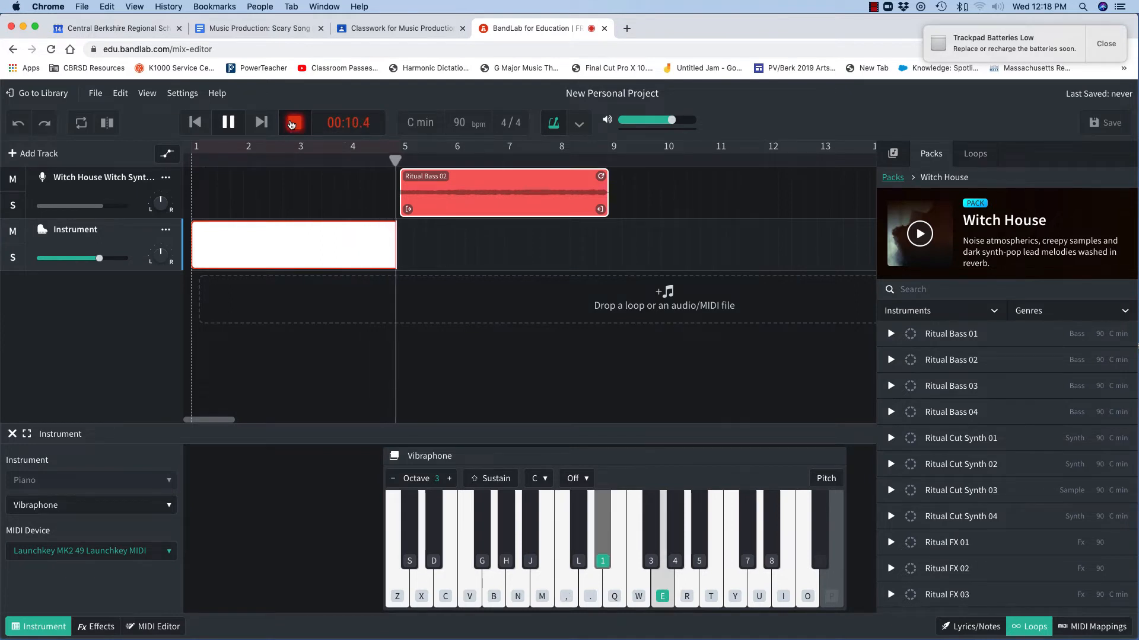
left_click(295, 123)
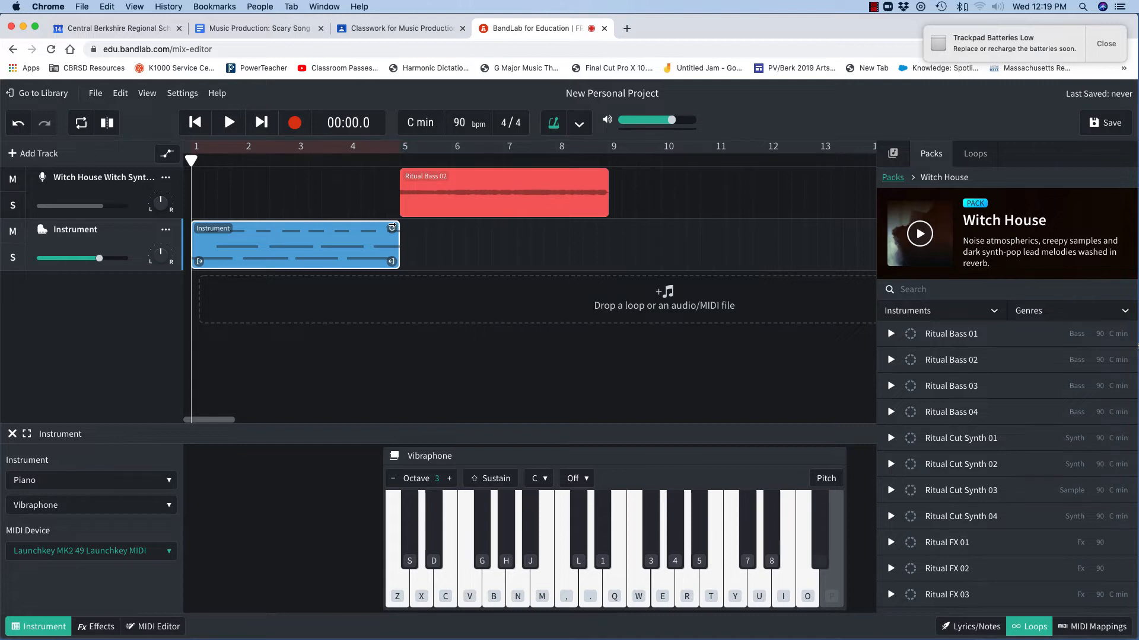
Loop the recorded instrument region out to bar 9 and play the section back
left_click_drag(393, 226, 601, 226)
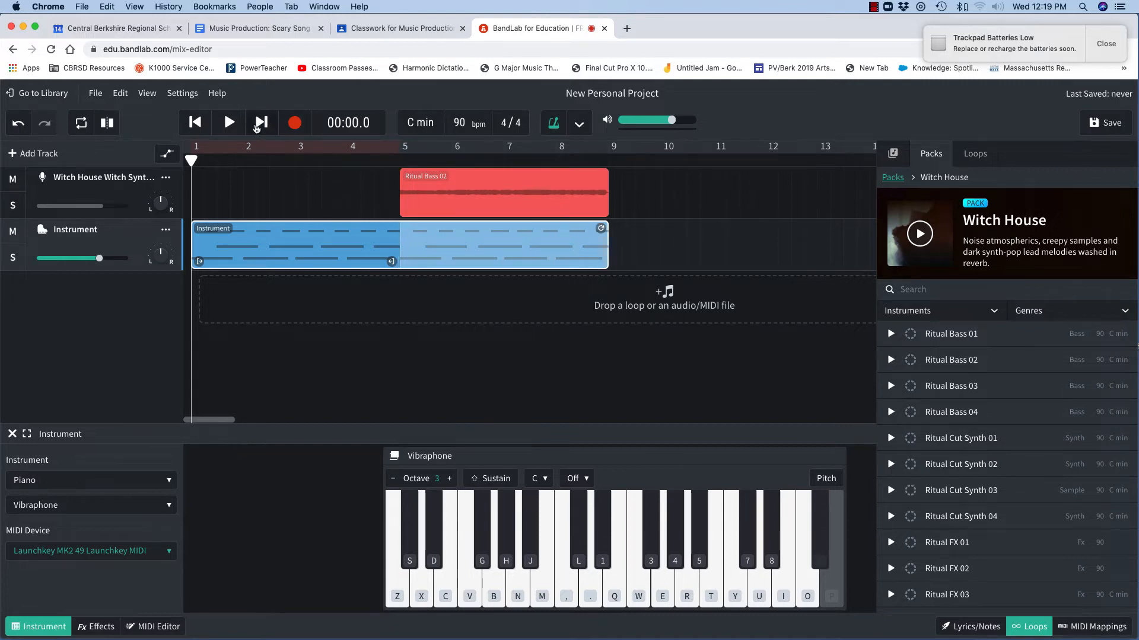
key("space")
left_click_drag(202, 160, 406, 160)
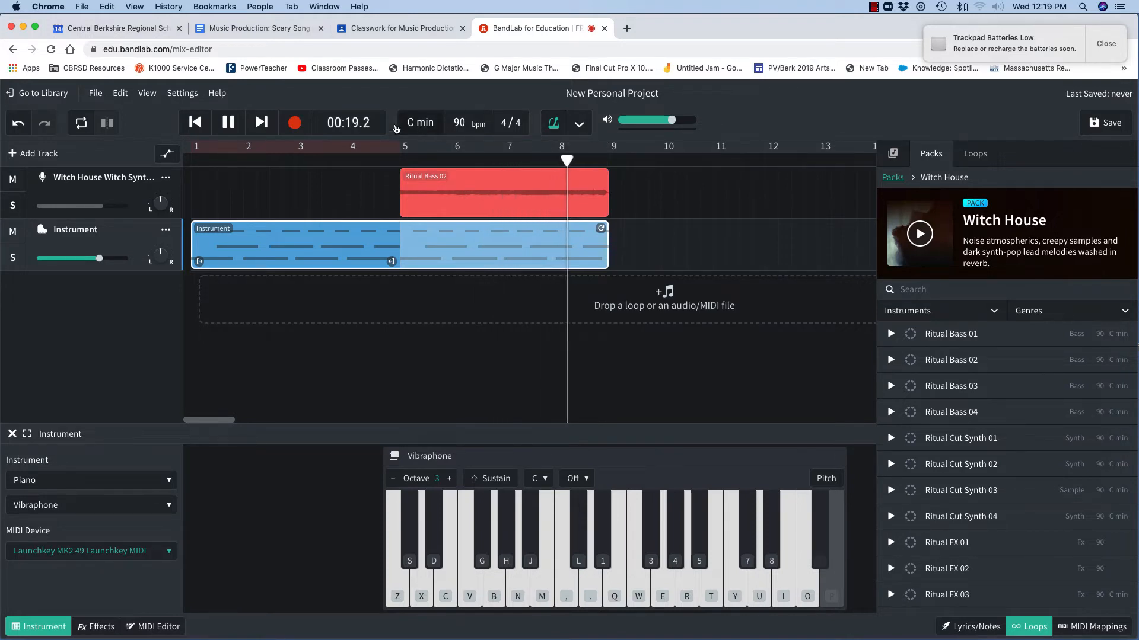
left_click(228, 123)
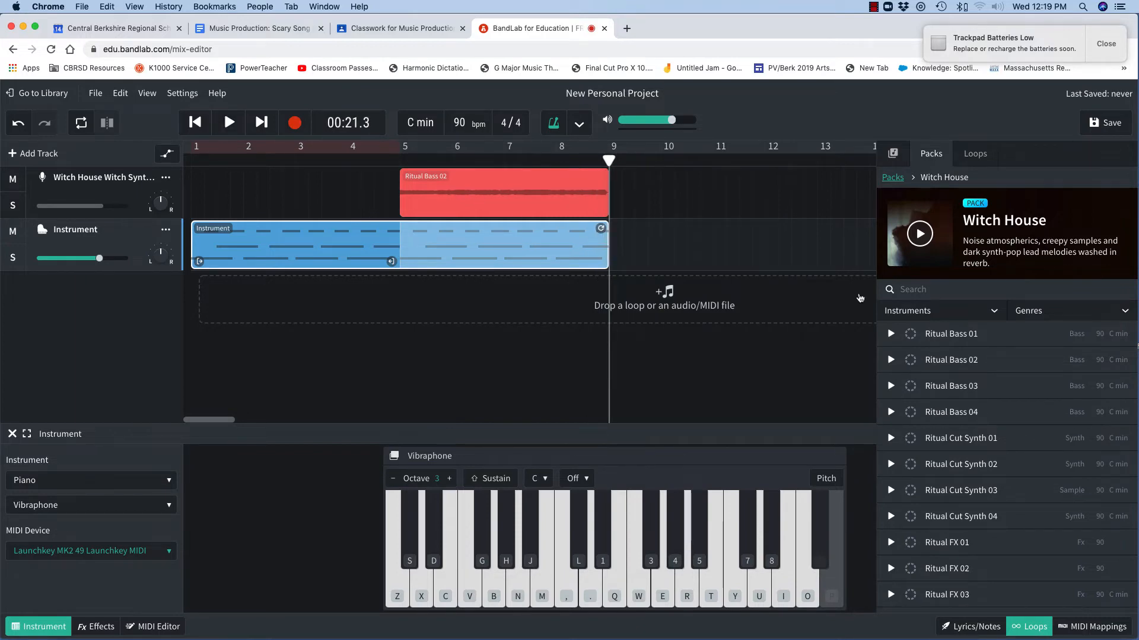
Search loops for drums, preview several drum loops, and place Drums3 on a new track at bar 5
left_click(972, 155)
type("dru")
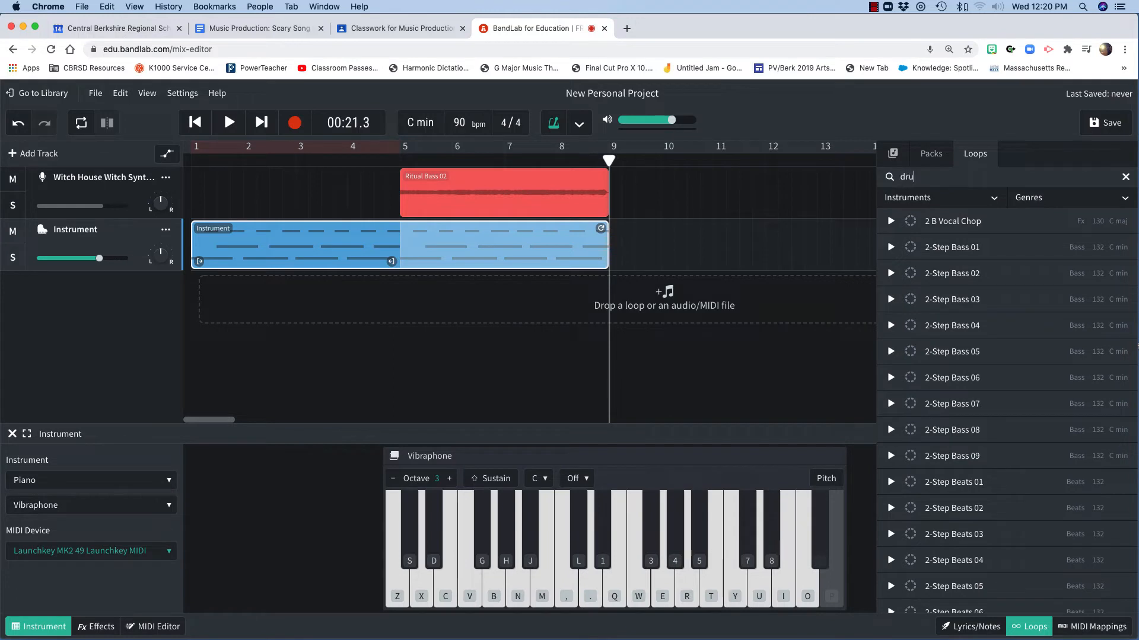
type("ms")
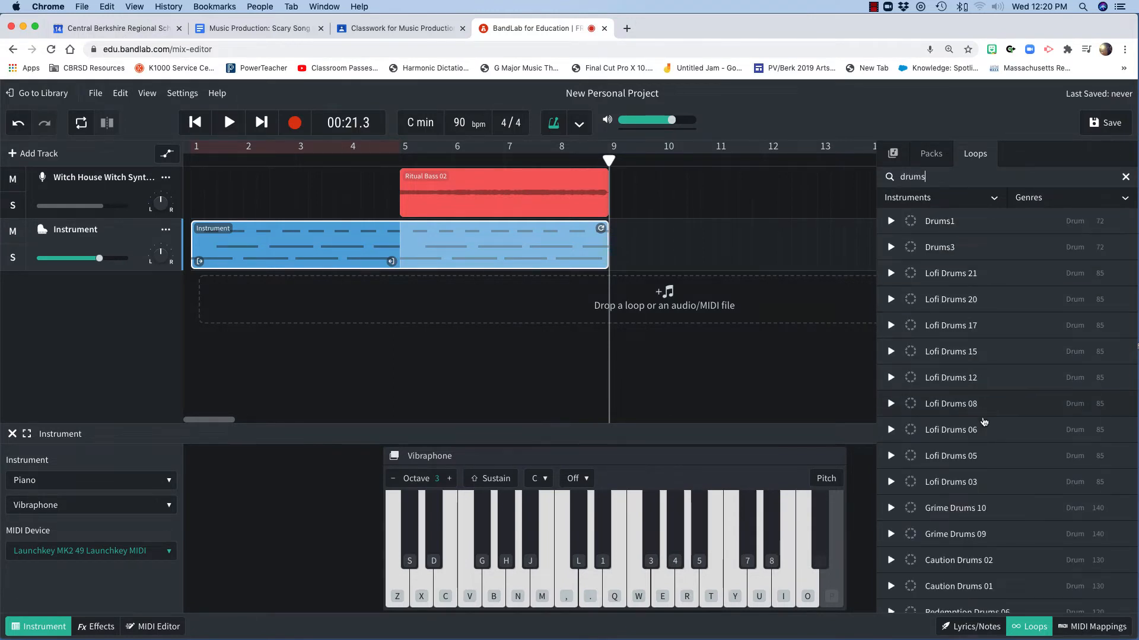
left_click(929, 352)
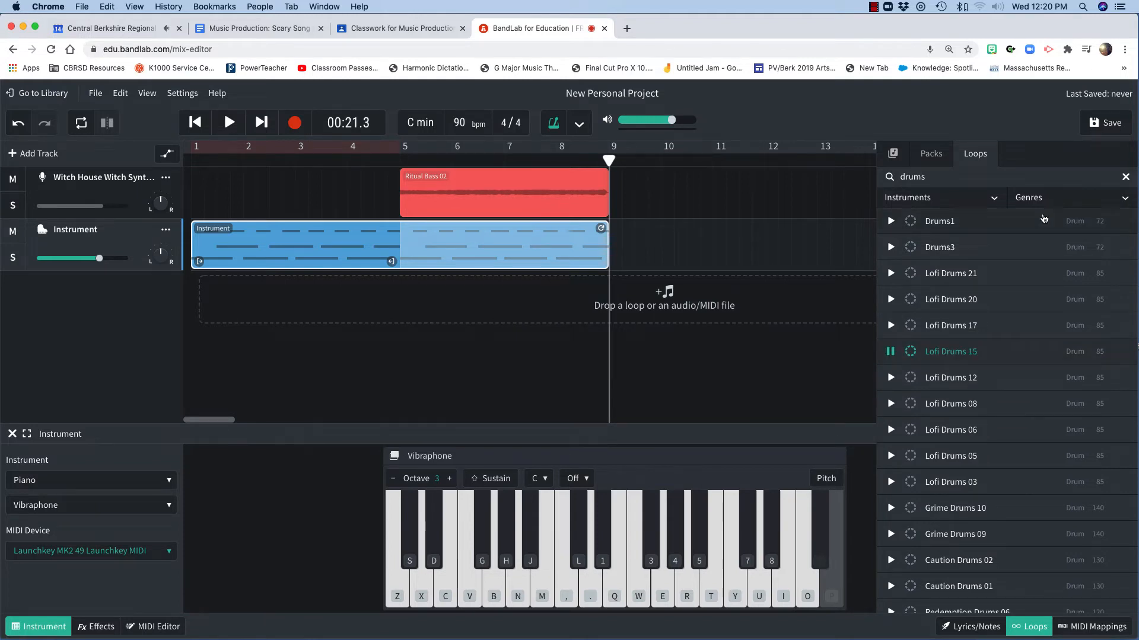
left_click(890, 404)
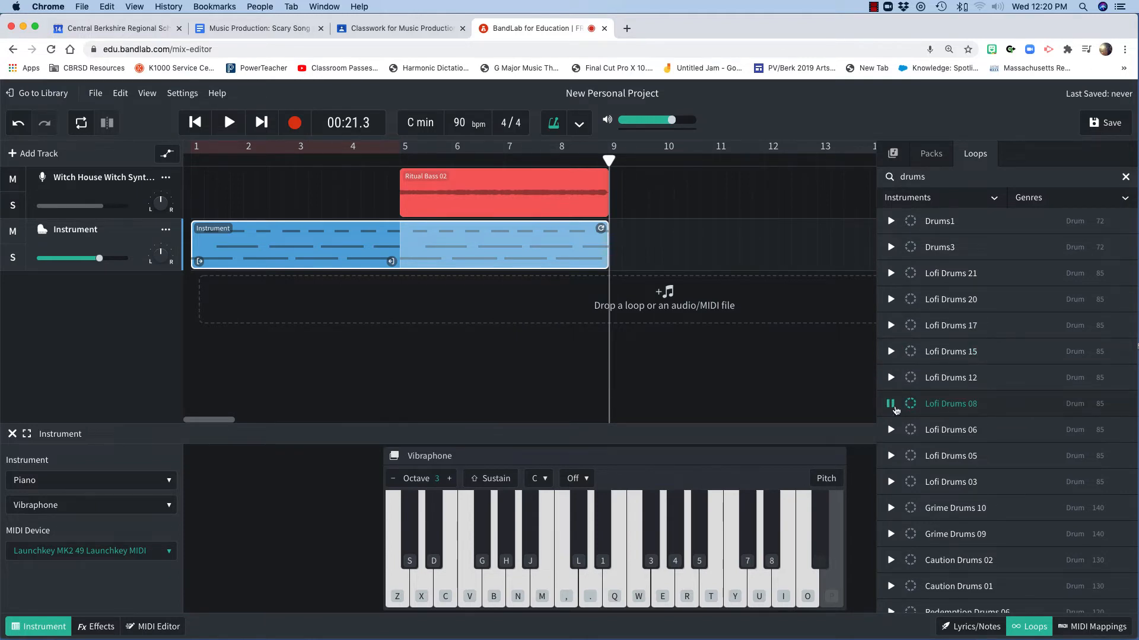
left_click(892, 514)
left_click(891, 483)
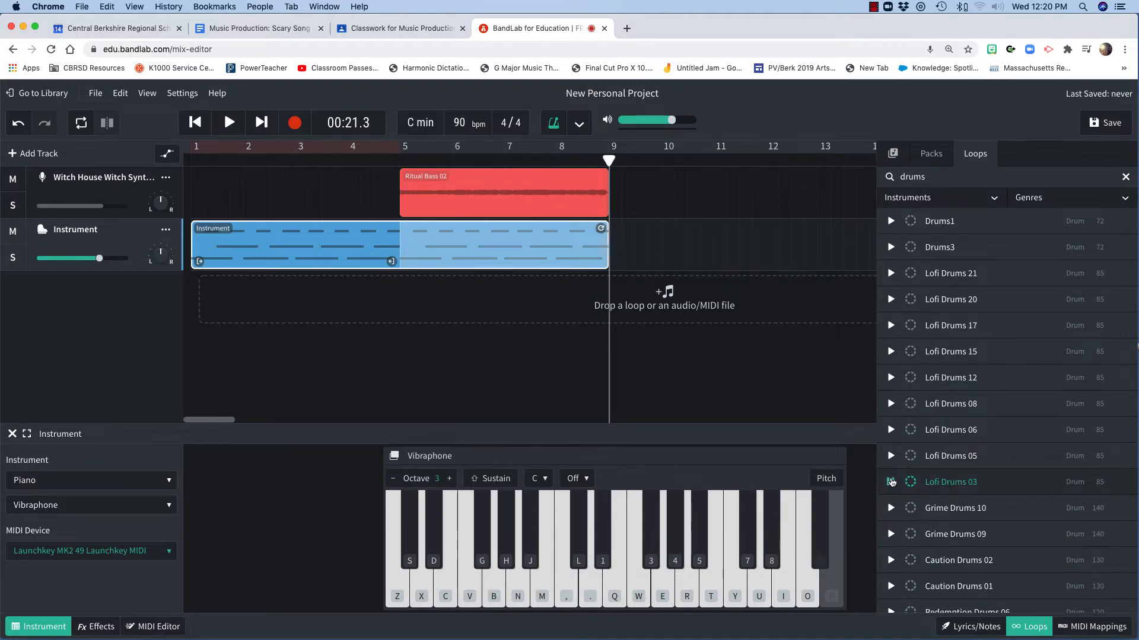
left_click(891, 248)
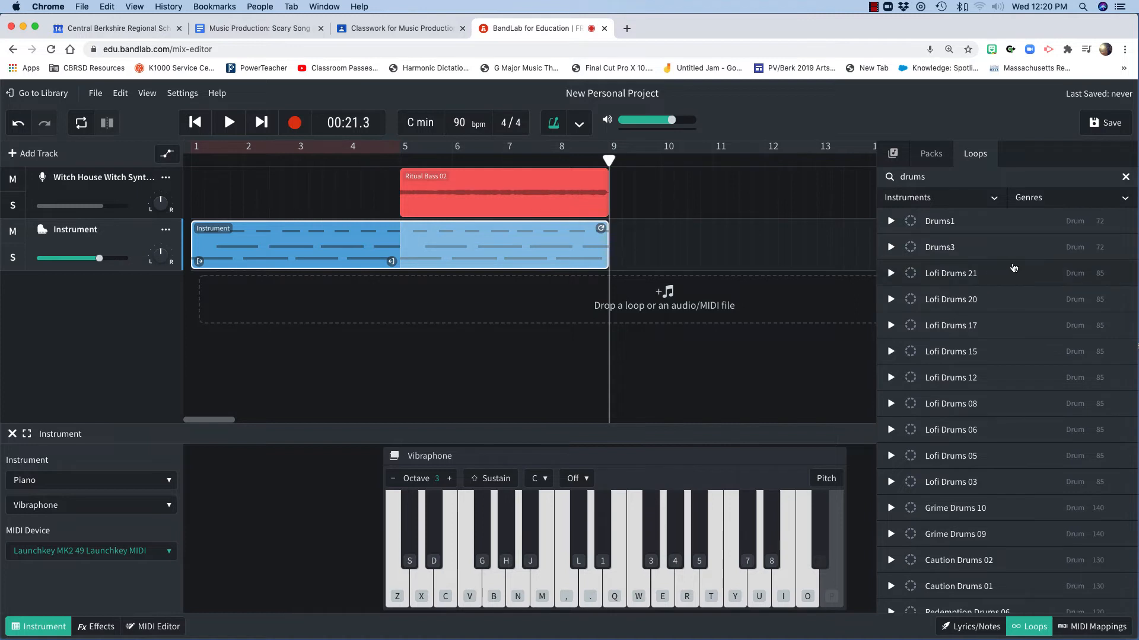
left_click_drag(1027, 248, 408, 297)
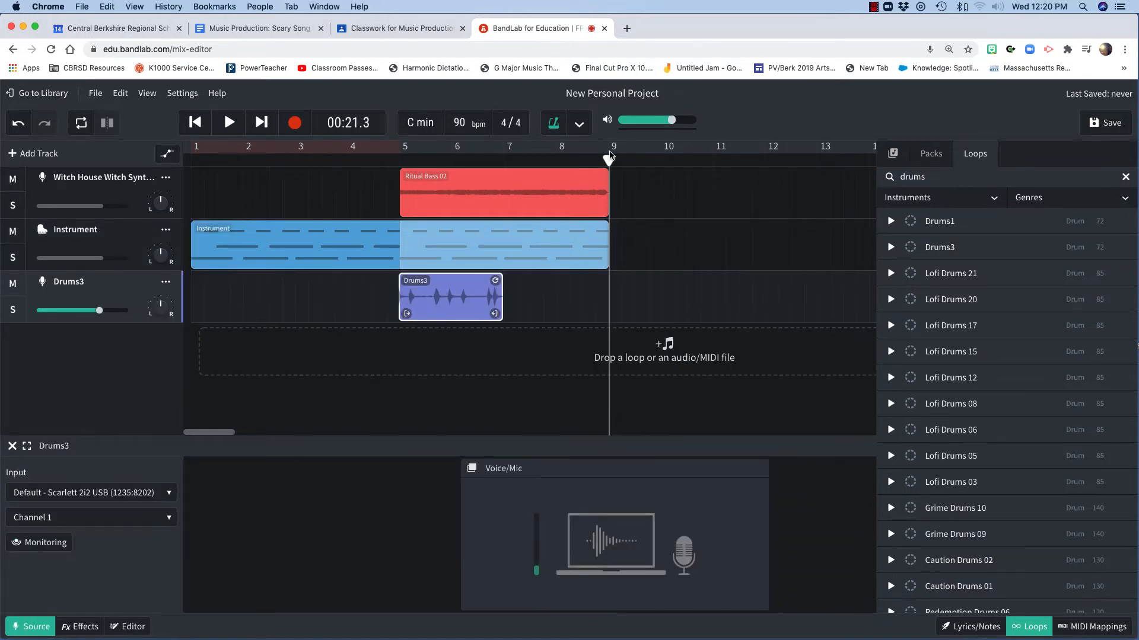
Loop the Drums3 clip out to bar 9 and play the section from bar 5
left_click_drag(605, 160, 398, 163)
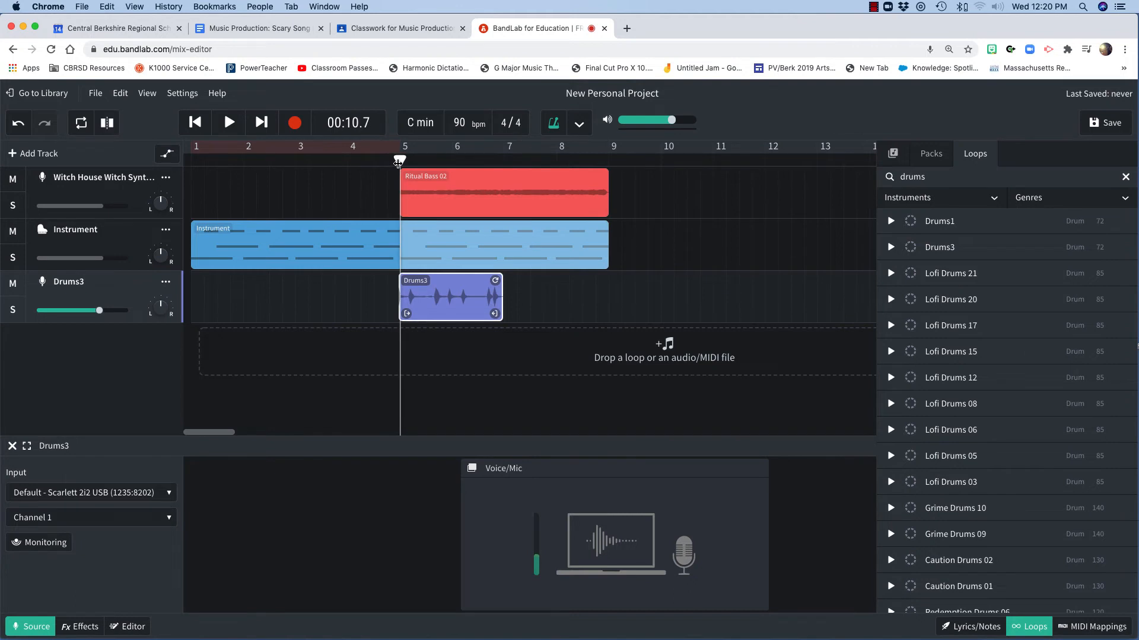
key("space")
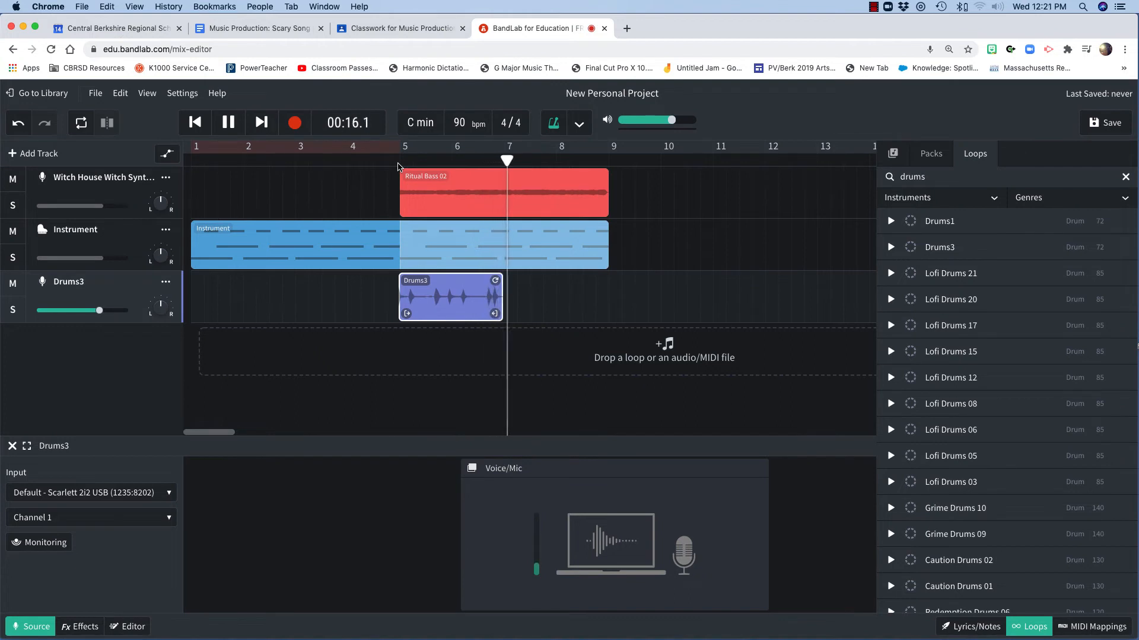
key("space")
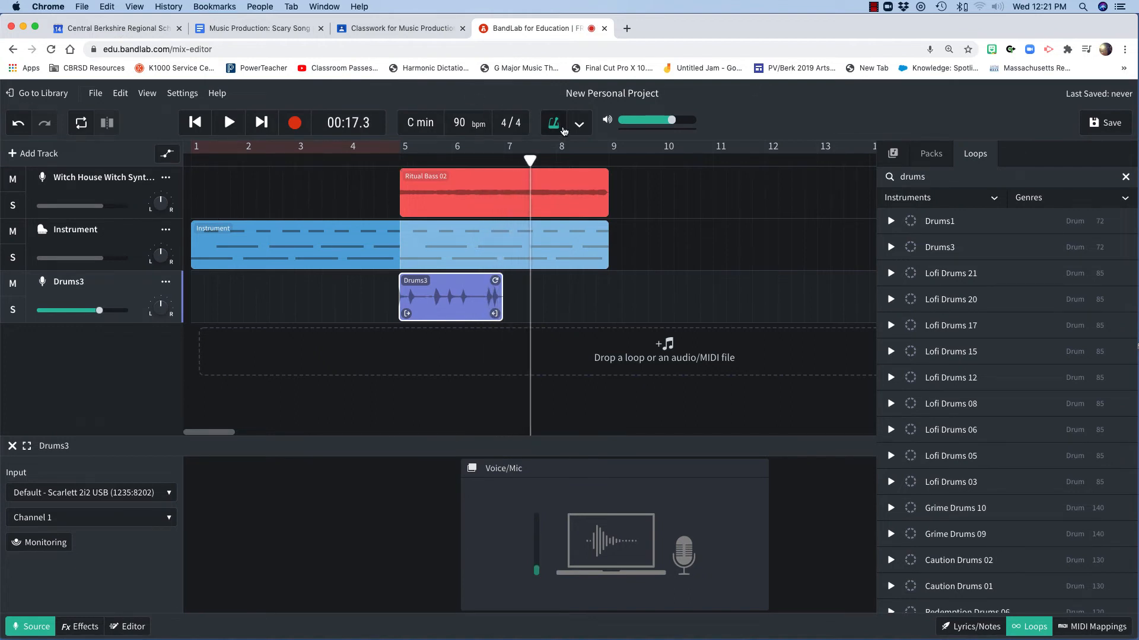
left_click_drag(497, 279, 600, 280)
key("space")
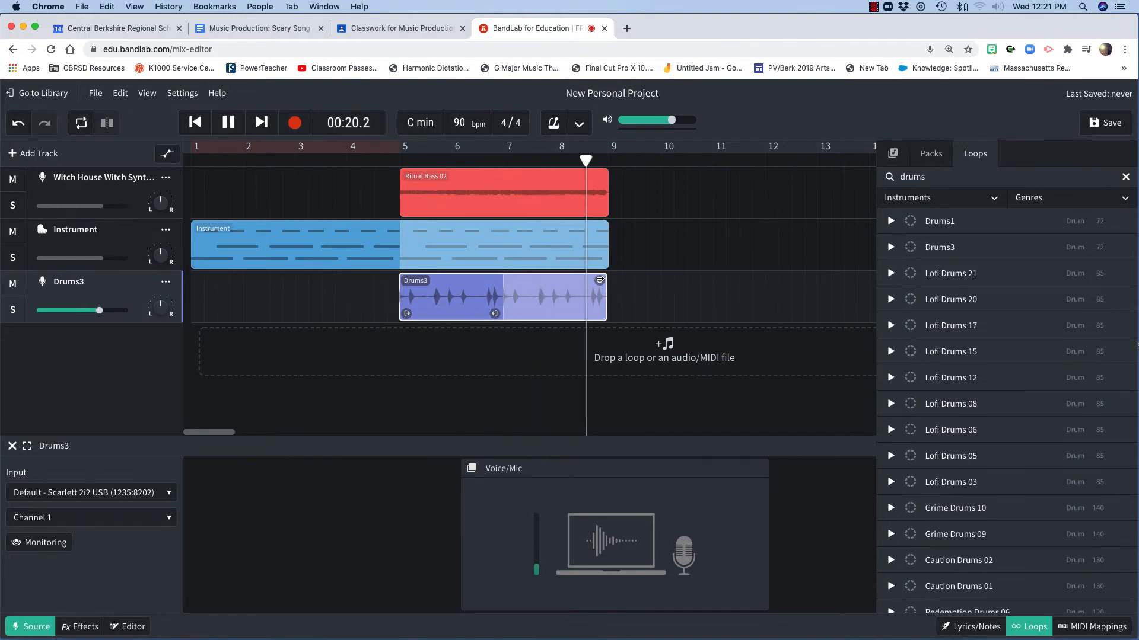
key("space")
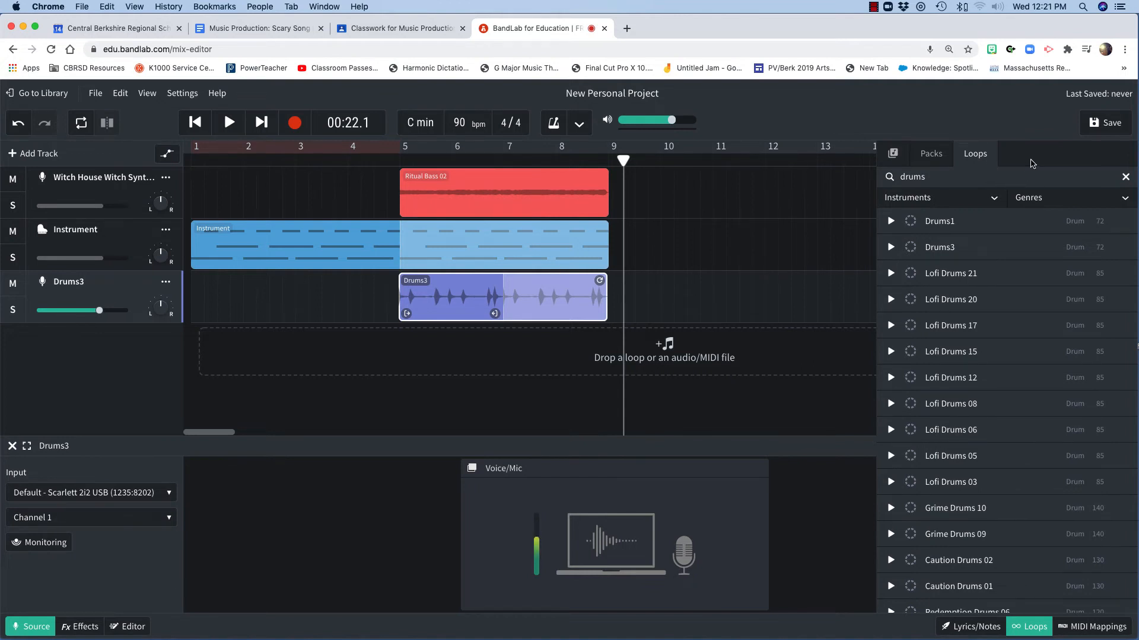
Search loop packs for riser, open the Risers and Transitions pack, and preview Impact Deep 02
left_click(930, 154)
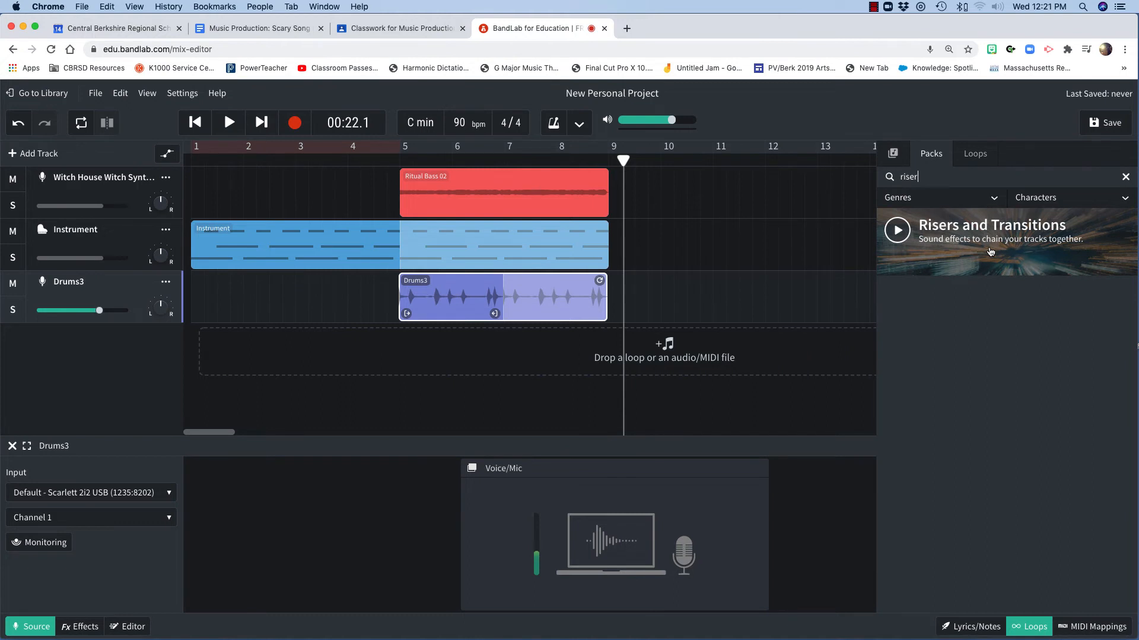
left_click(991, 252)
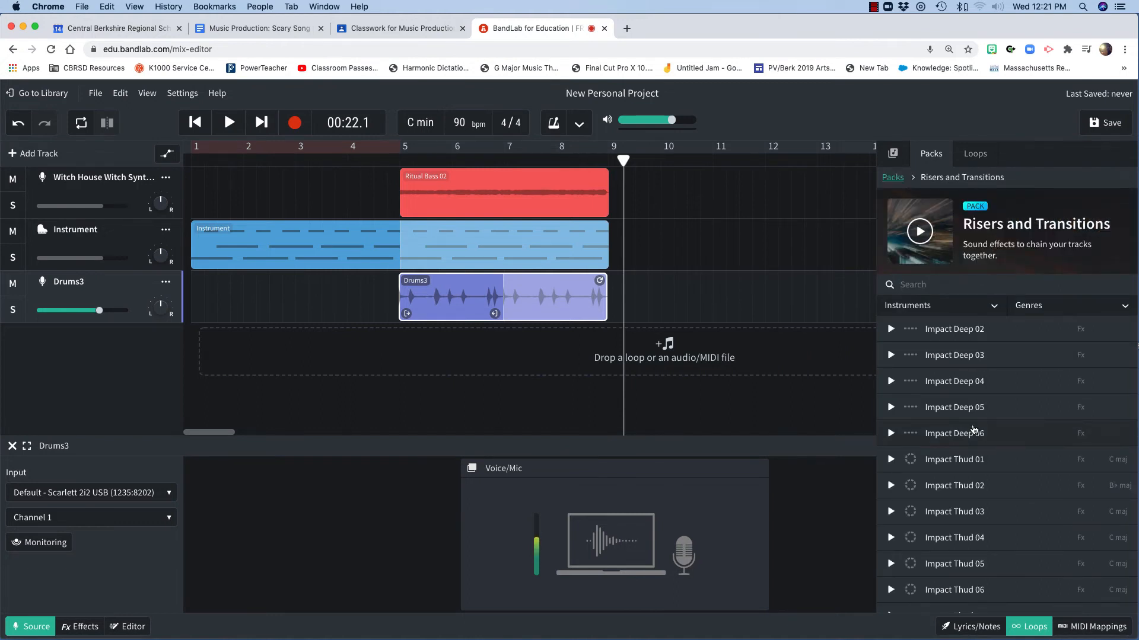
scroll(973, 429, "down", 6)
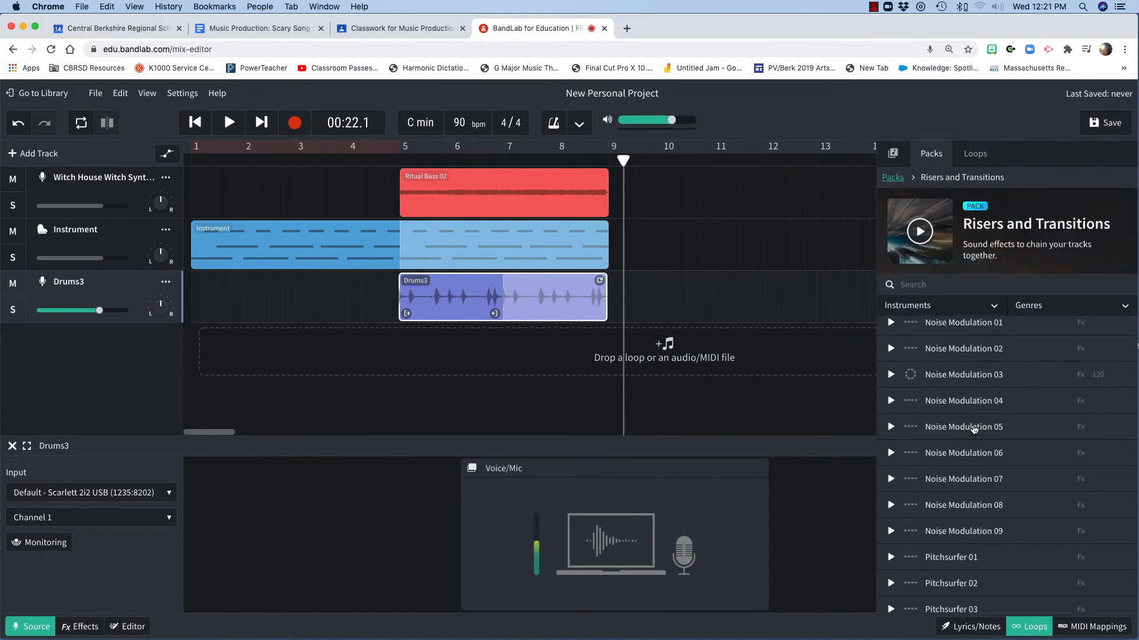
scroll(973, 430, "down", 4)
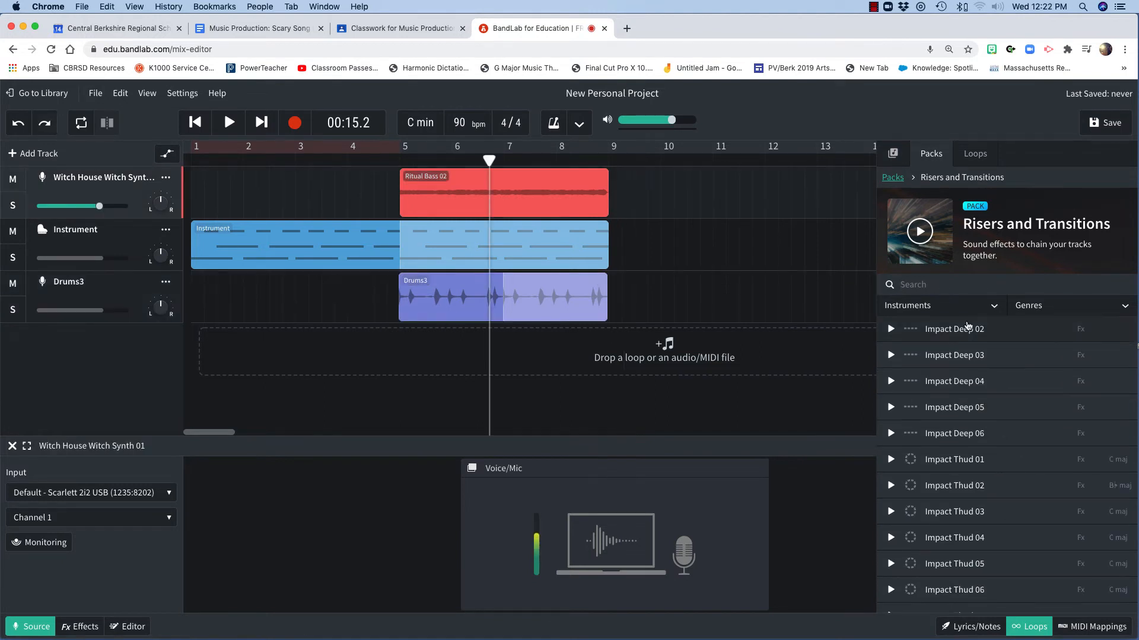
left_click(962, 332)
Browse the pack, preview Wave EX sounds, and place Wave EX 05 on a new track ending at bar 5
scroll(956, 439, "down", 5)
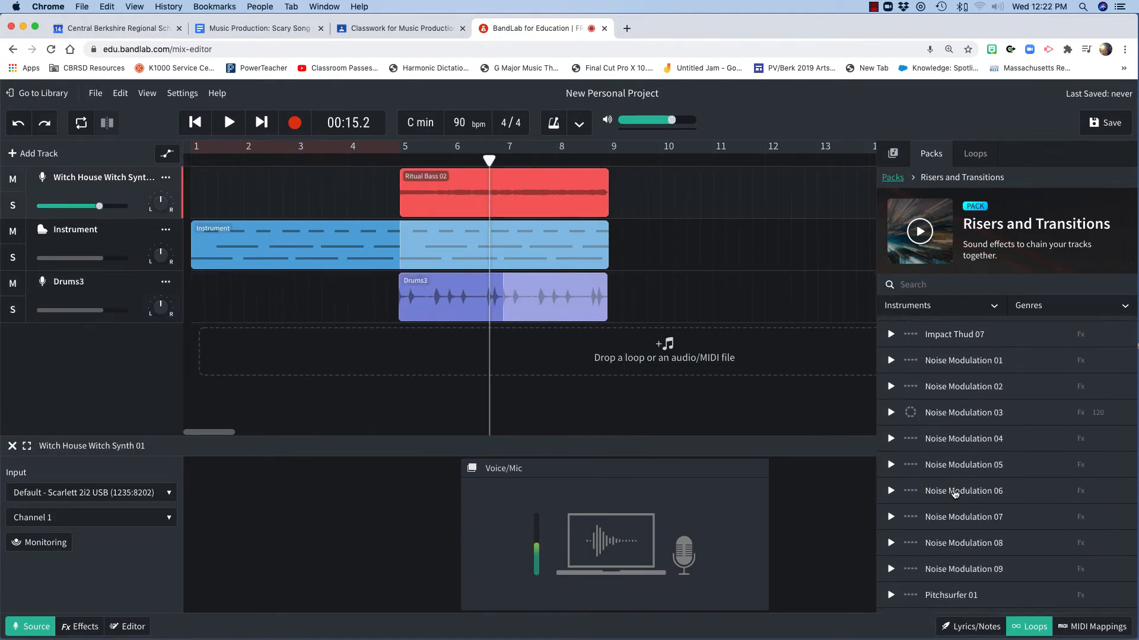
scroll(954, 494, "down", 5)
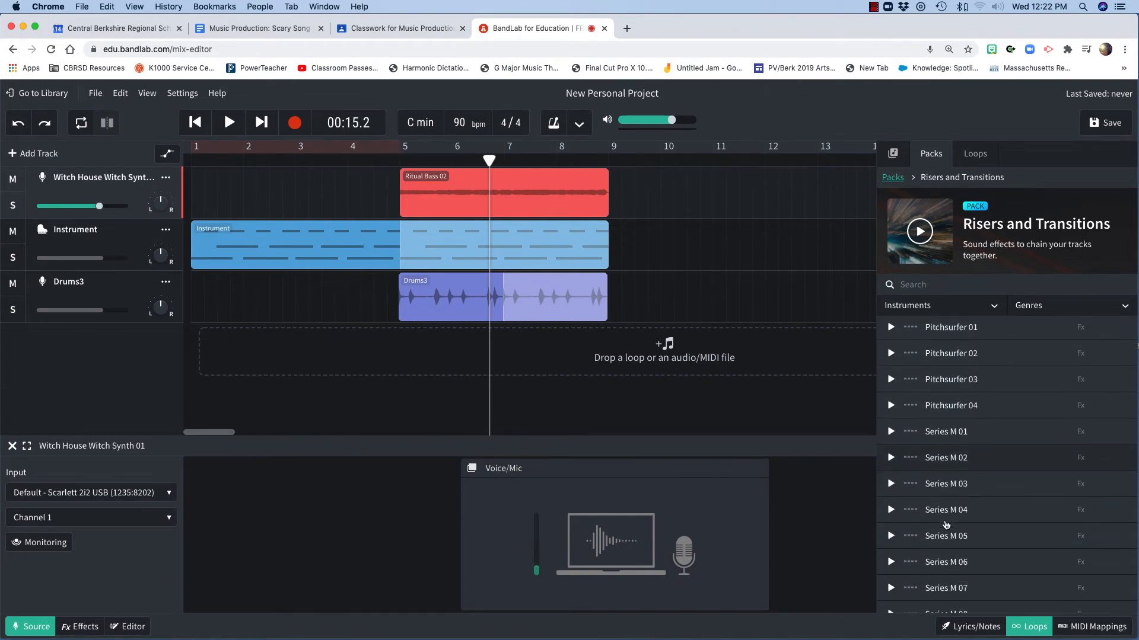
scroll(946, 524, "down", 6)
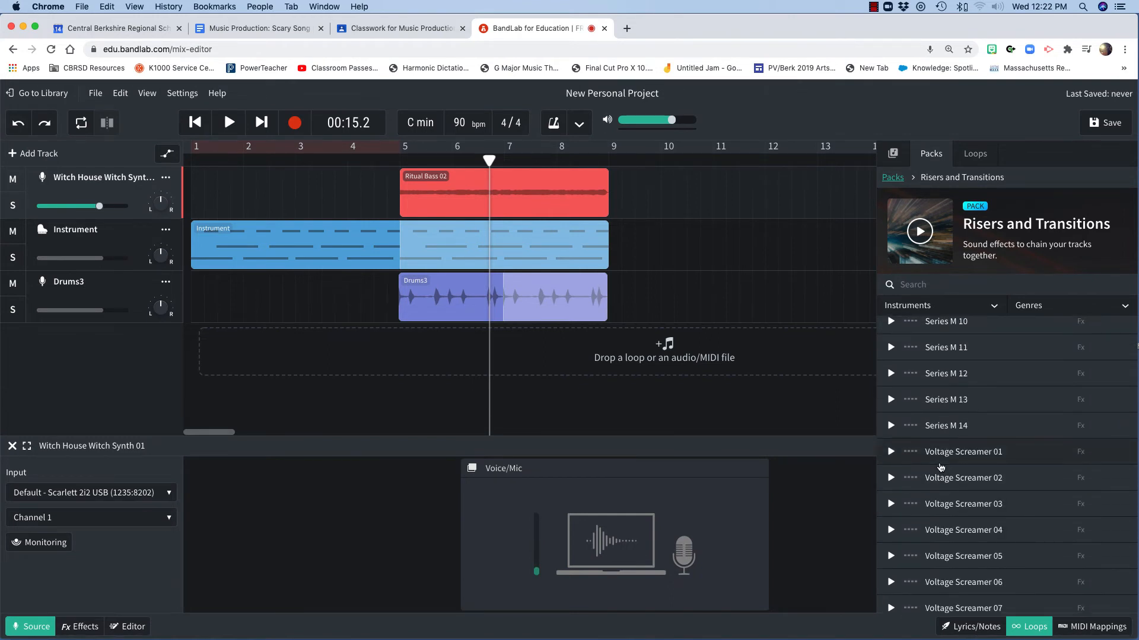
scroll(952, 492, "down", 5)
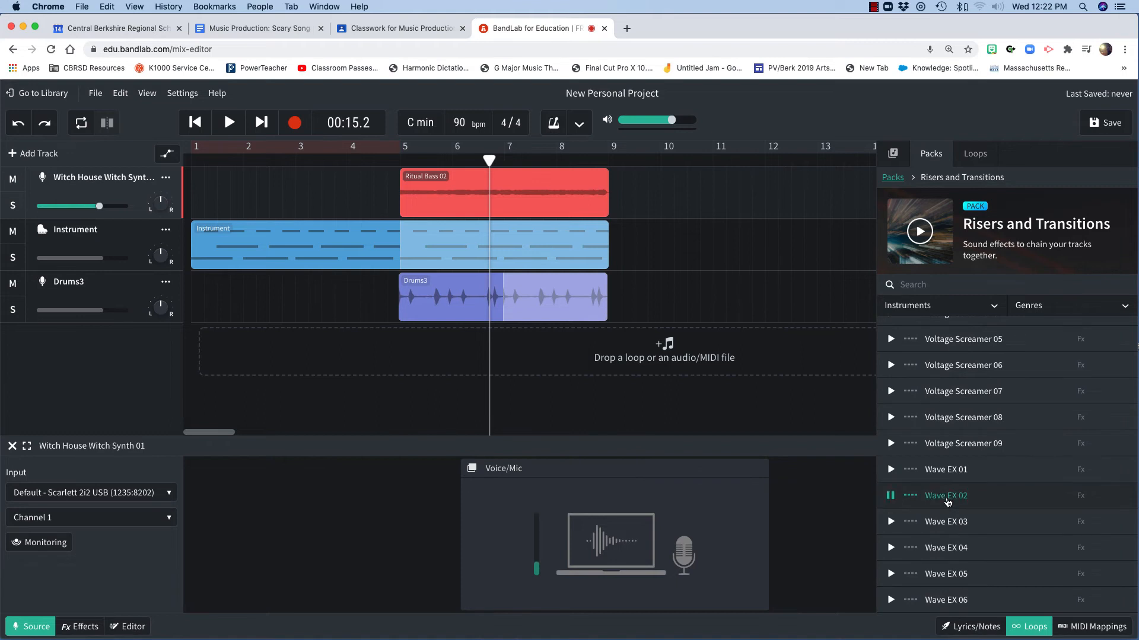
left_click(939, 472)
left_click(944, 591)
left_click(942, 575)
left_click_drag(939, 574, 345, 347)
Place Impact Deep 02 on the Wave EX 05 track starting at bar 5
scroll(1000, 422, "up", 10)
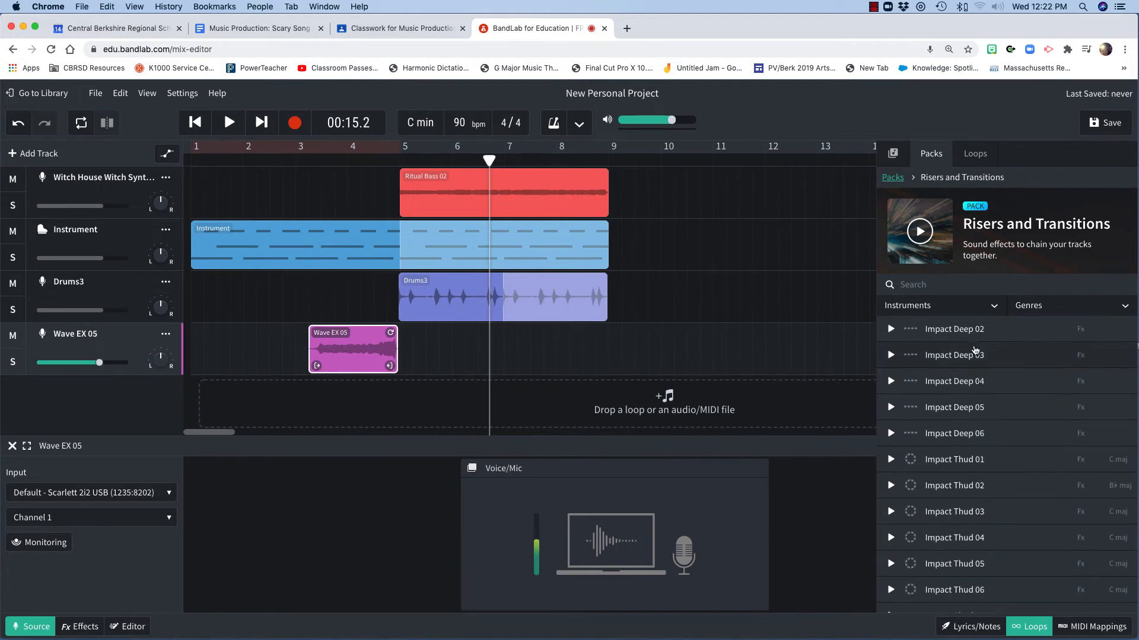
left_click(971, 338)
left_click_drag(976, 332, 444, 334)
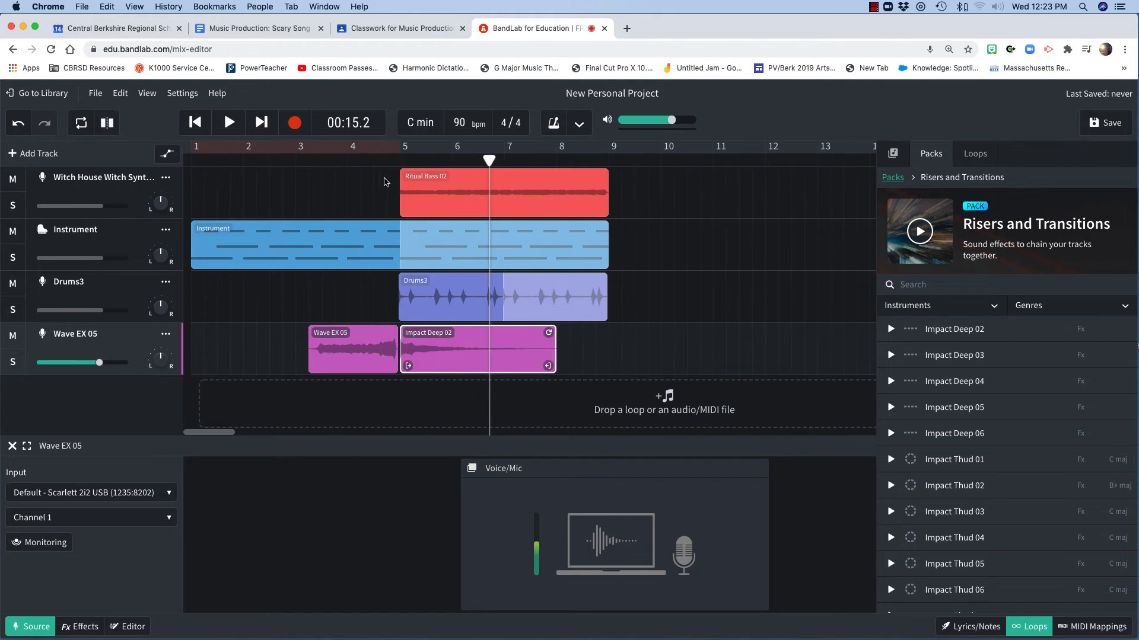
Return the playhead to the start and play the project
left_click(259, 192)
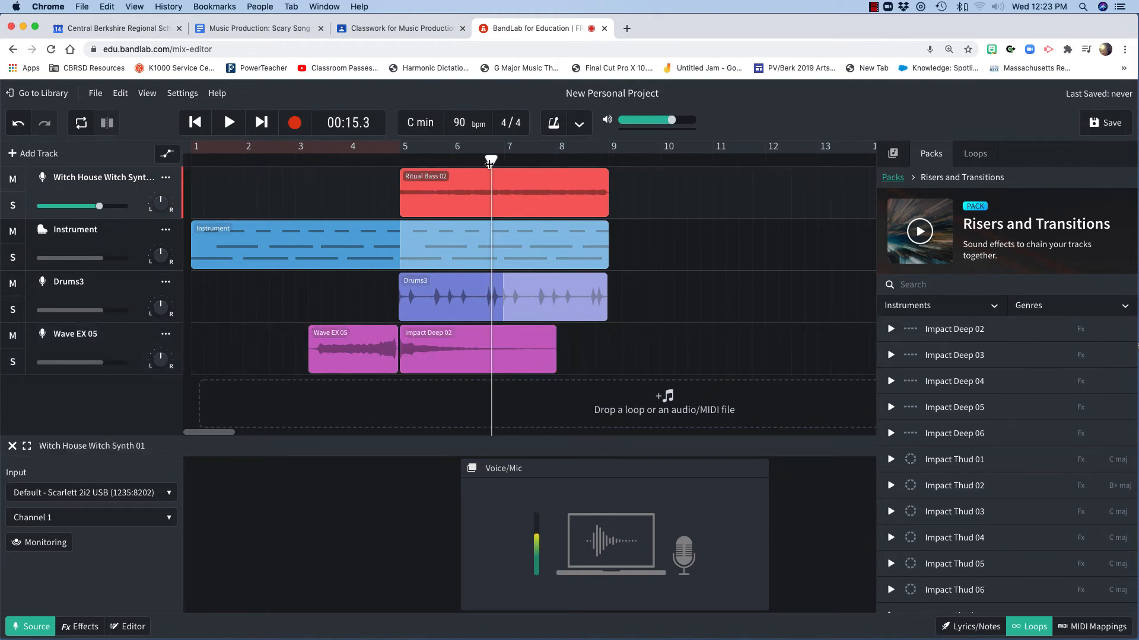
left_click_drag(496, 165, 231, 168)
key("space")
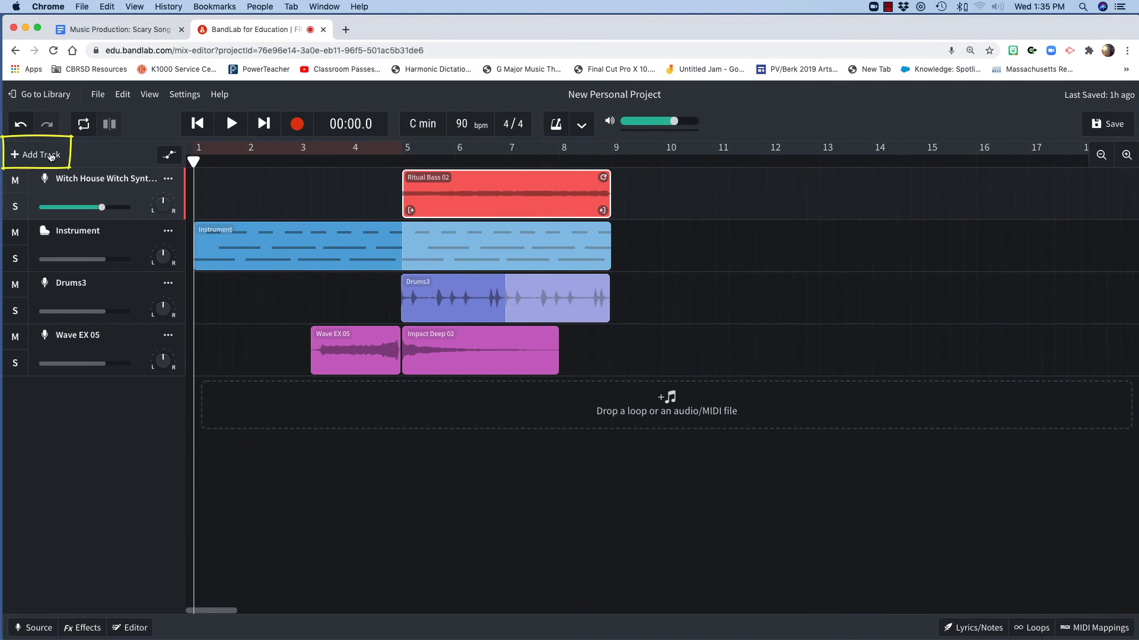
Add a new instrument track and set its instrument category to Special Effects
left_click(51, 155)
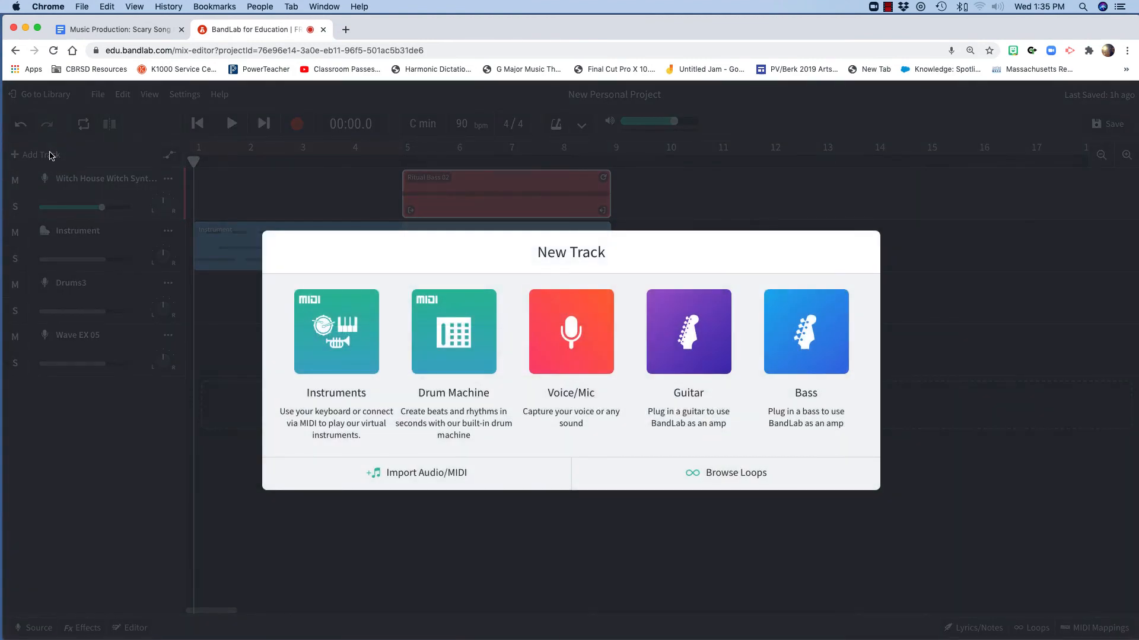
left_click(322, 334)
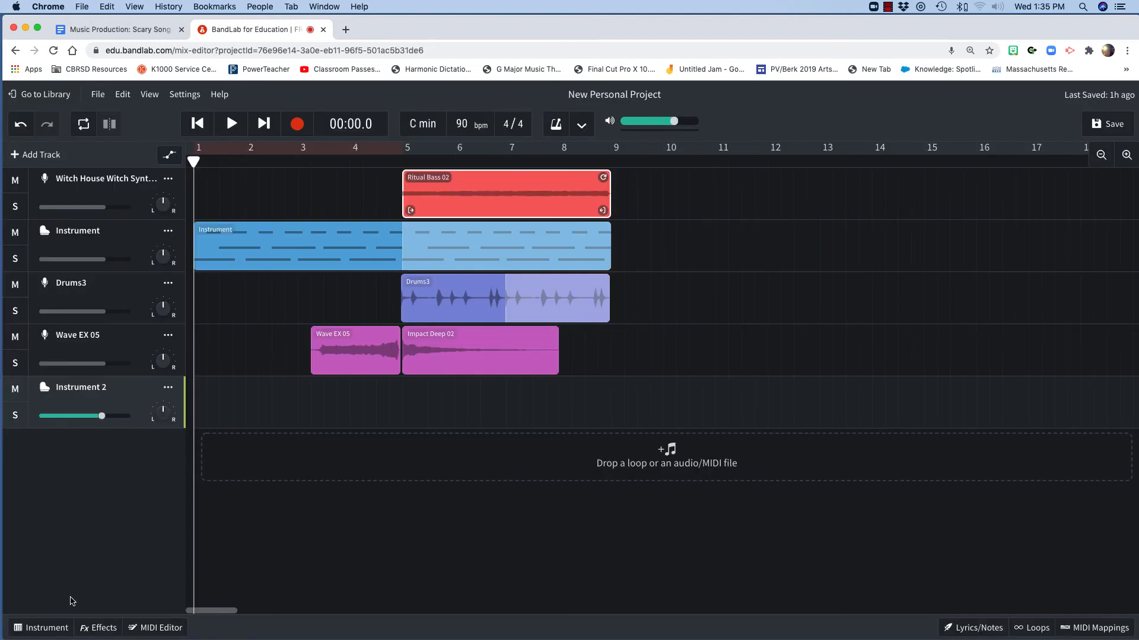
left_click(41, 628)
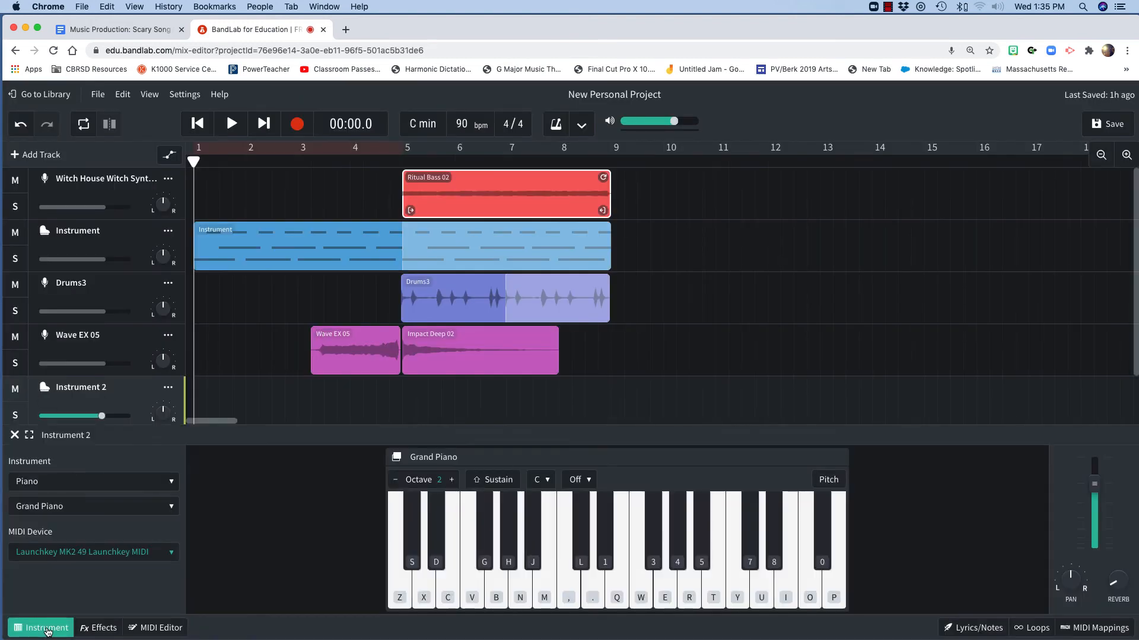
left_click(58, 485)
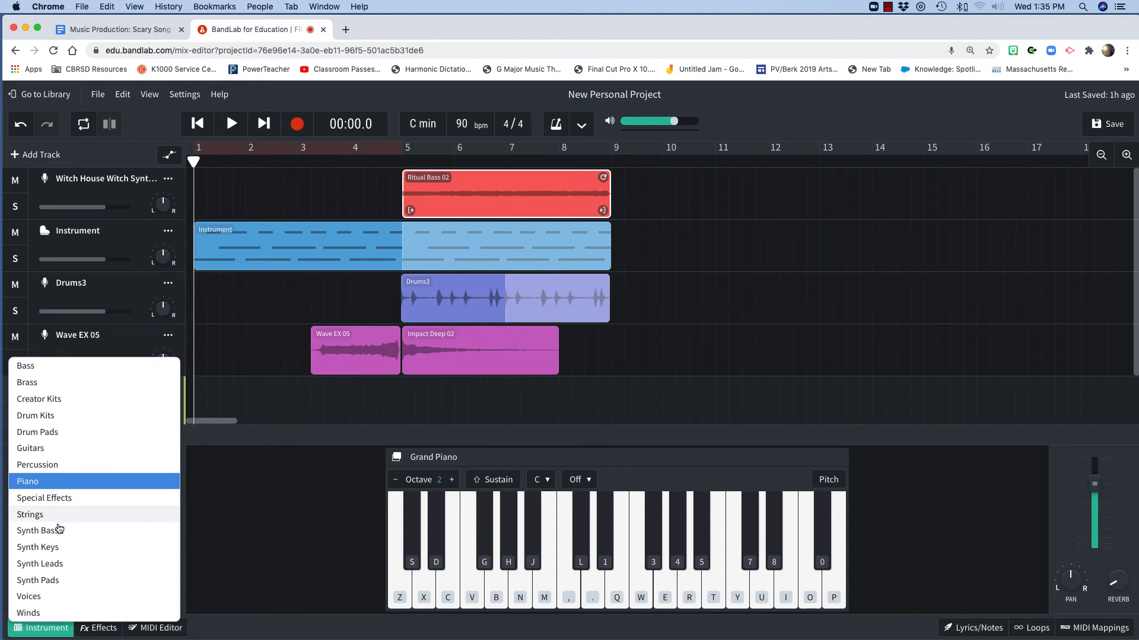
left_click(92, 500)
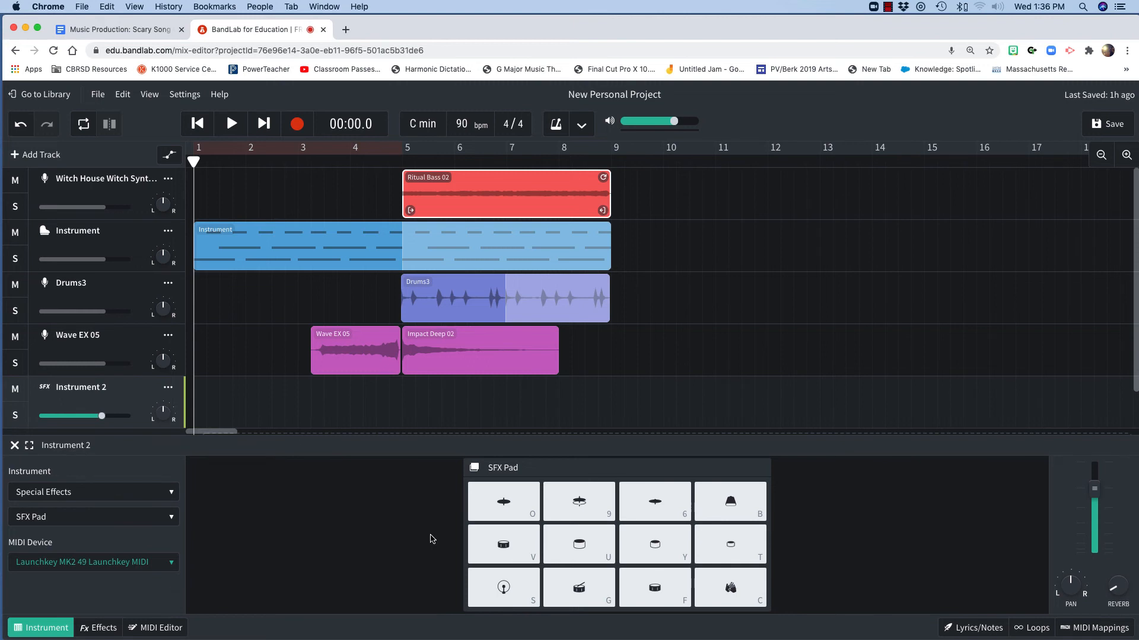
Audition the SFX Pad sounds and switch the instrument to Scary Sounds Pad
left_click(488, 508)
left_click(492, 551)
left_click(492, 592)
left_click(154, 517)
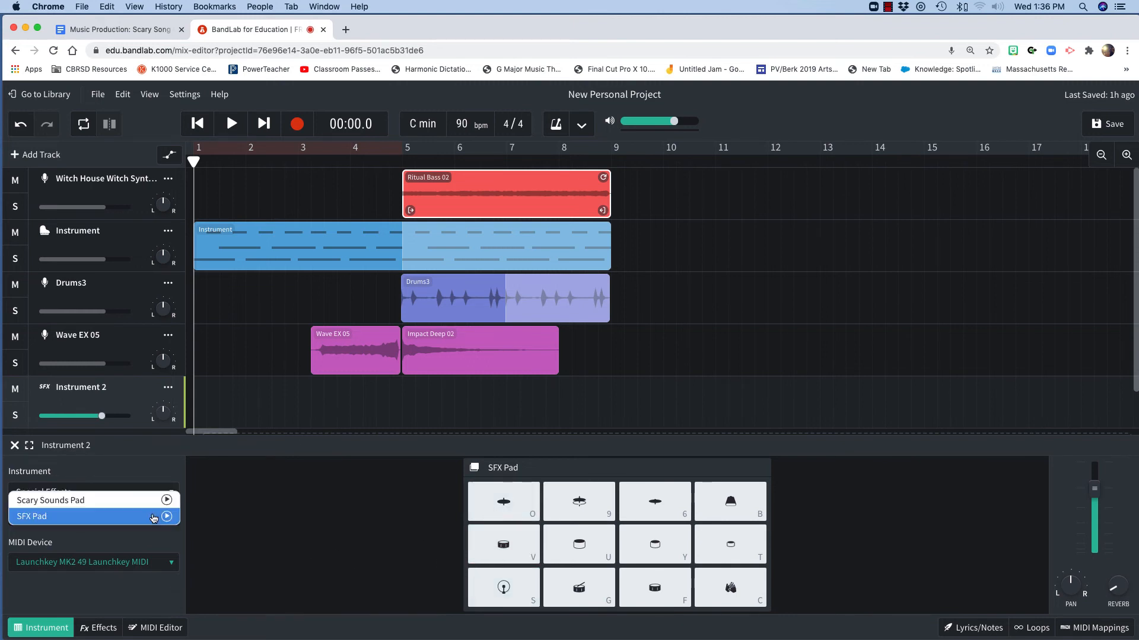
left_click(78, 501)
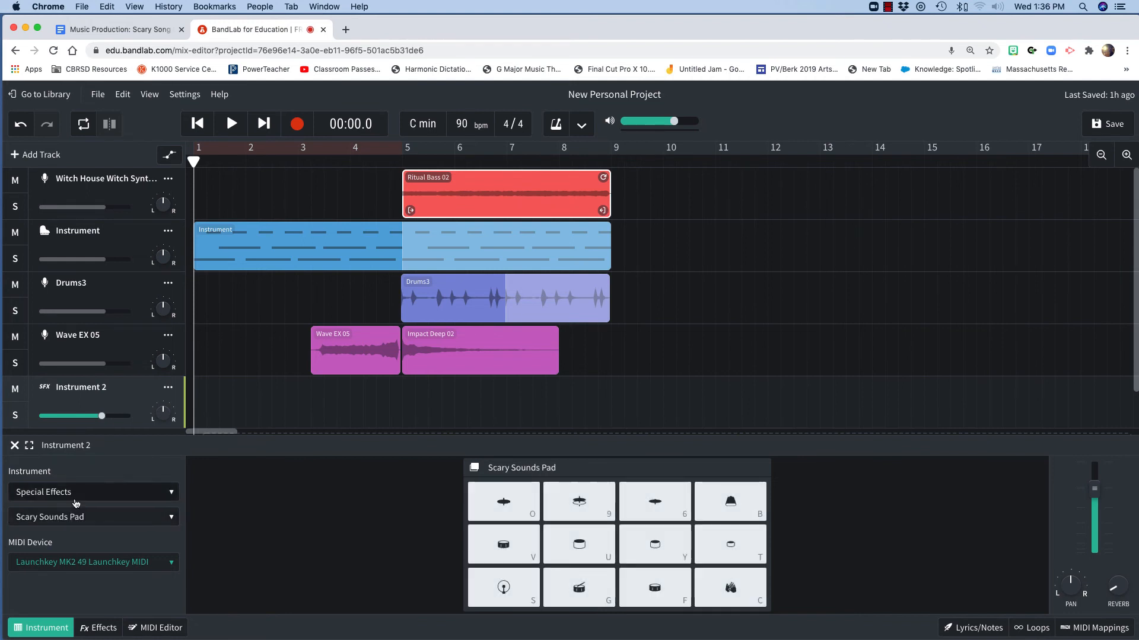
Audition the Scary Sounds pads and record a pad performance on the new track over bars 1 to 3
left_click(482, 579)
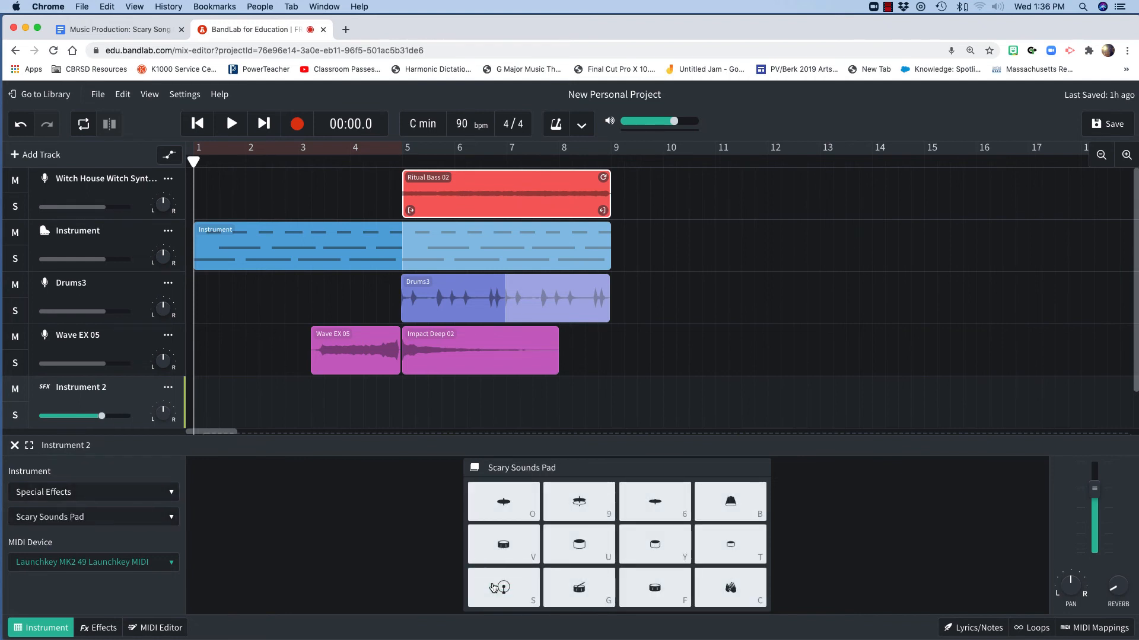
left_click(498, 505)
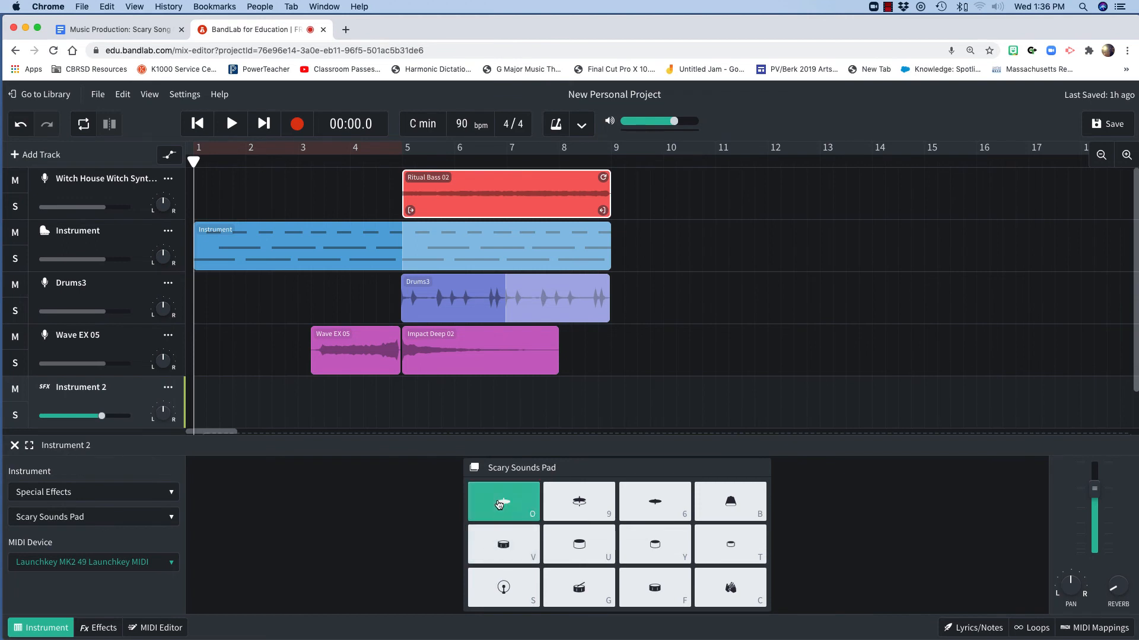
left_click(600, 598)
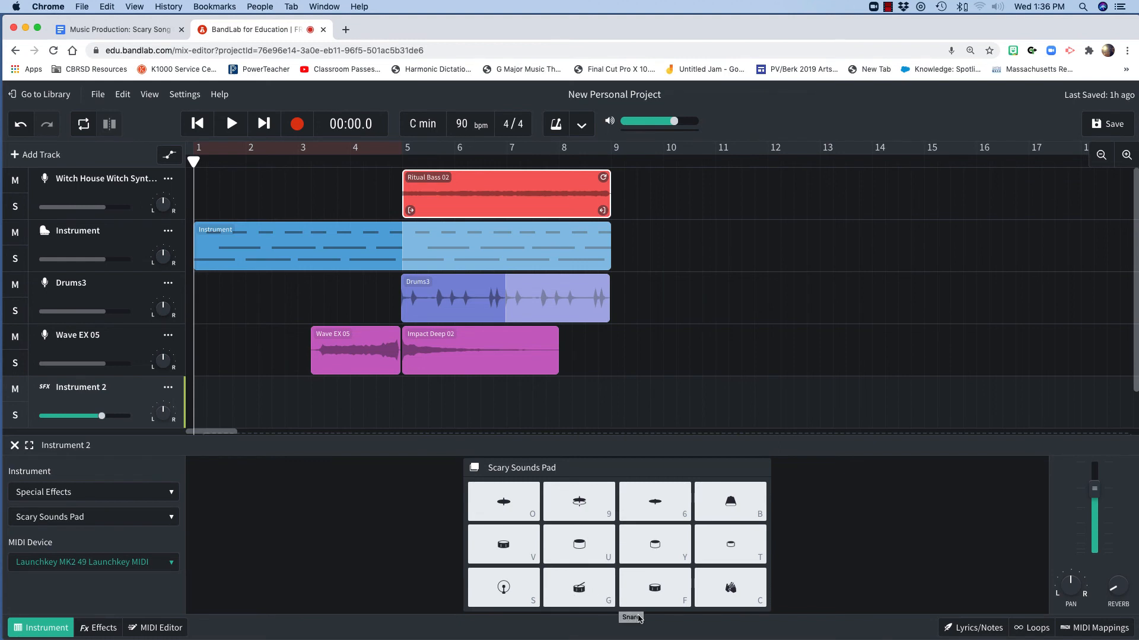
key("g")
left_click(296, 126)
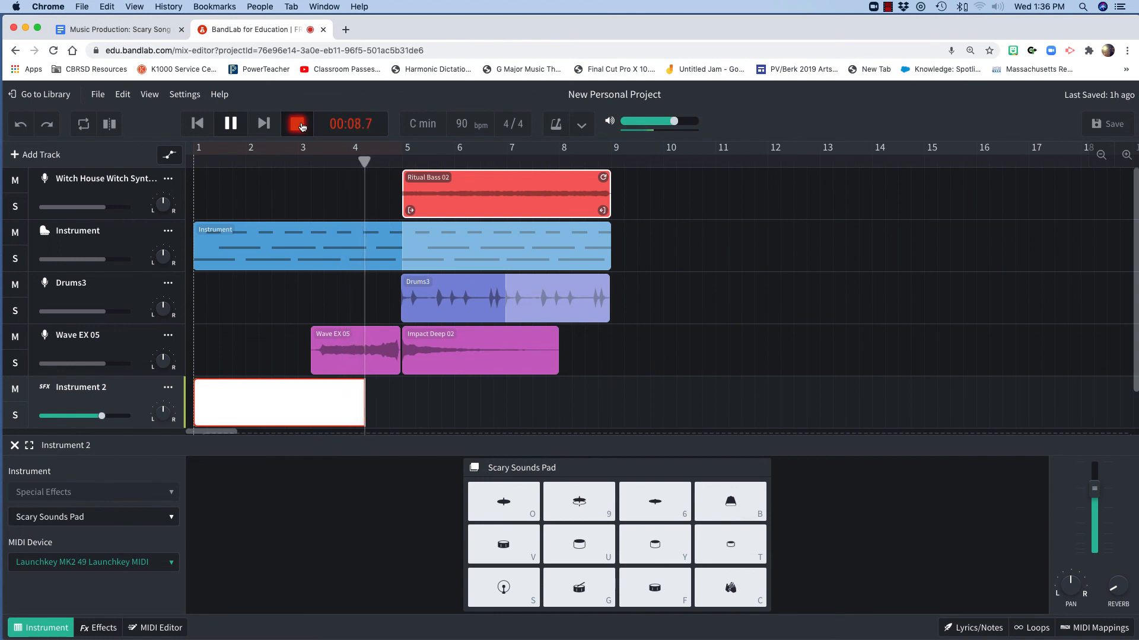
left_click(297, 125)
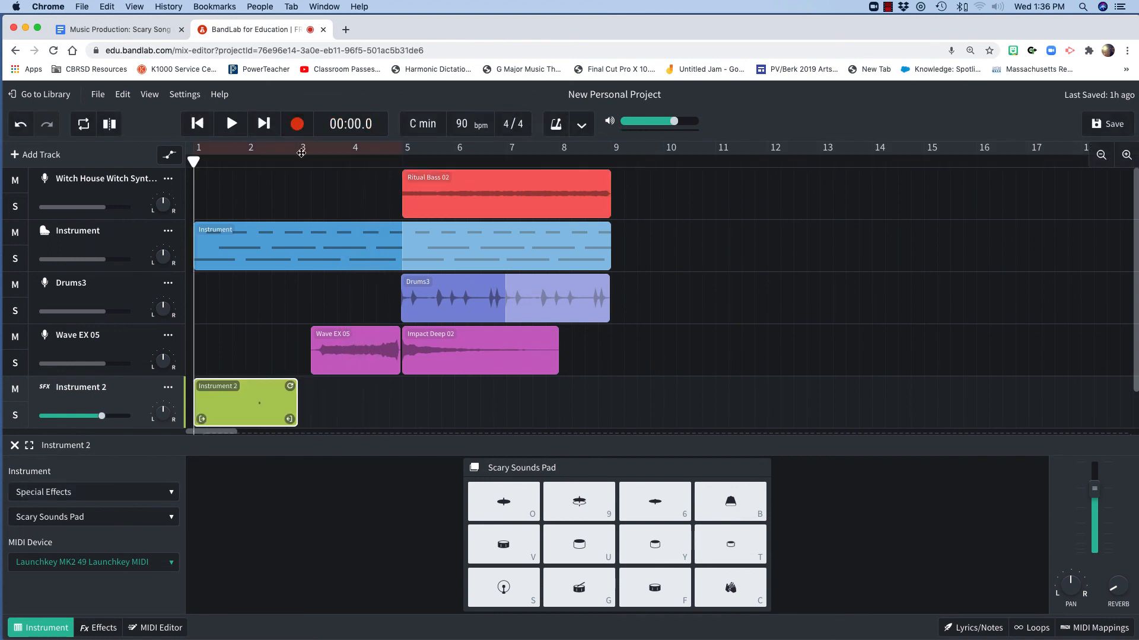
Record another short Scary Sounds Pad clip starting at bar 9
left_click(716, 499)
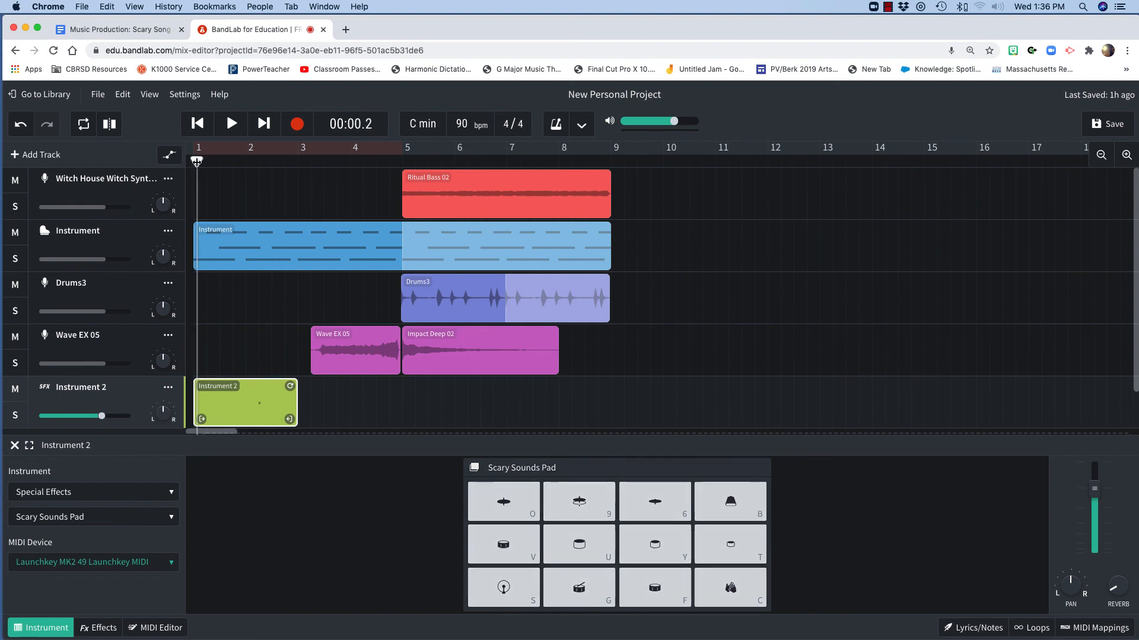
left_click_drag(194, 161, 608, 187)
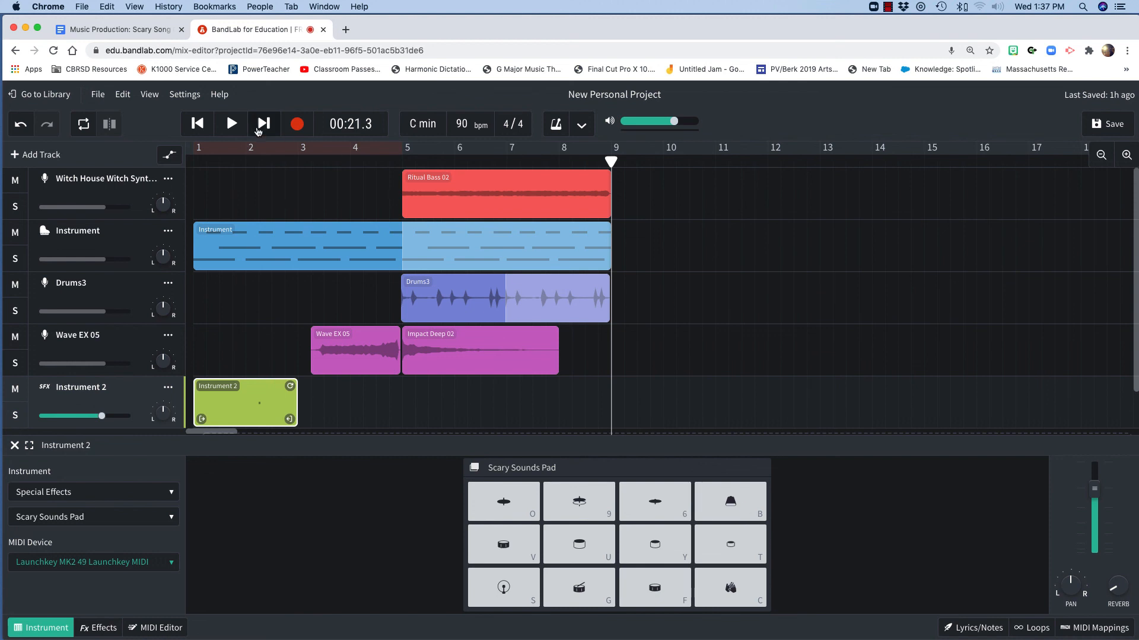
left_click(293, 129)
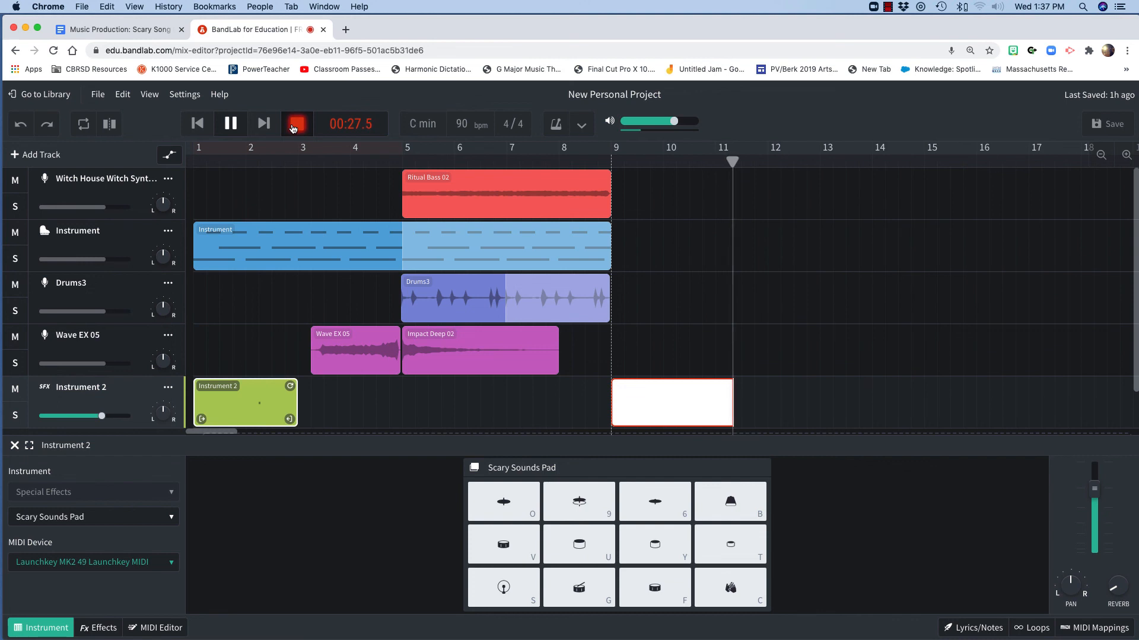
left_click(293, 127)
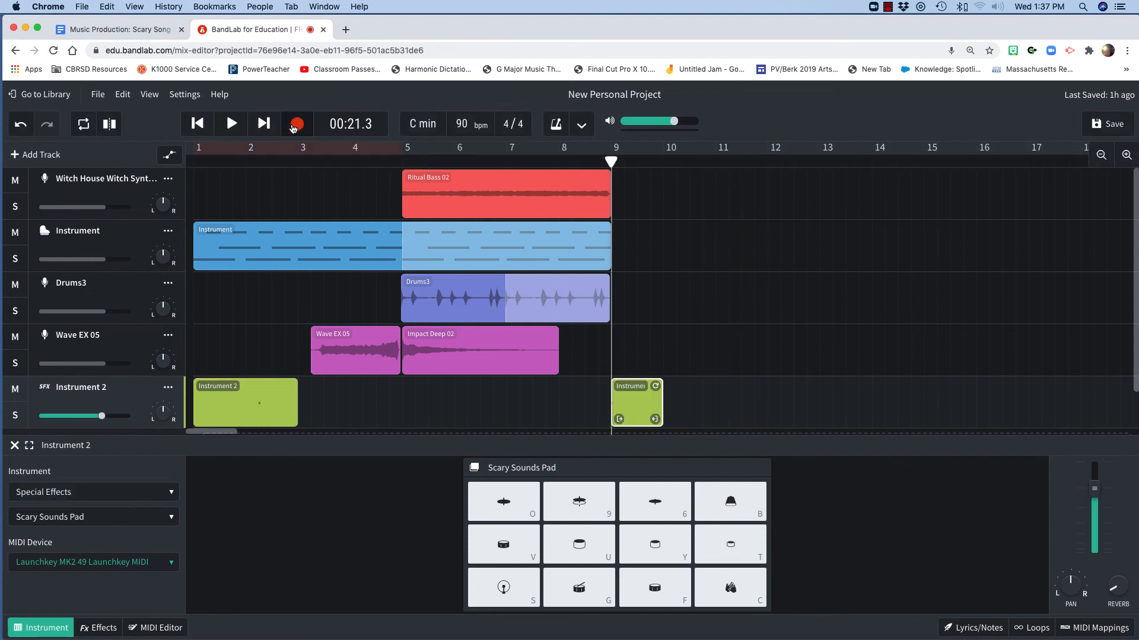